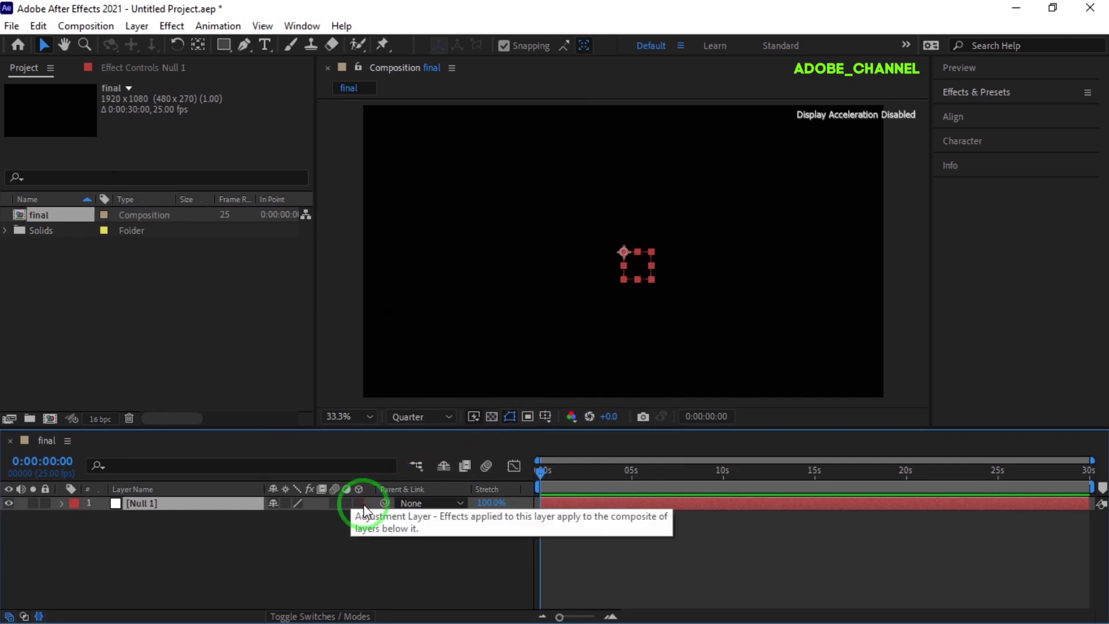
Step: Add a point light named Emitter to the final composition
right_click(301, 535)
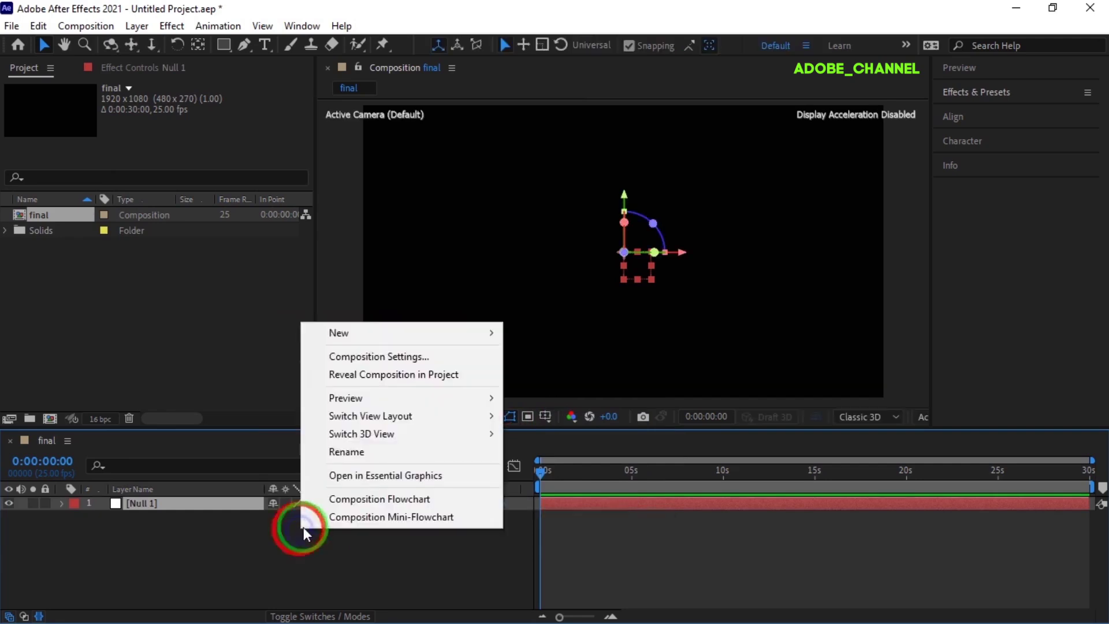
mouse_move(495, 332)
left_click(545, 392)
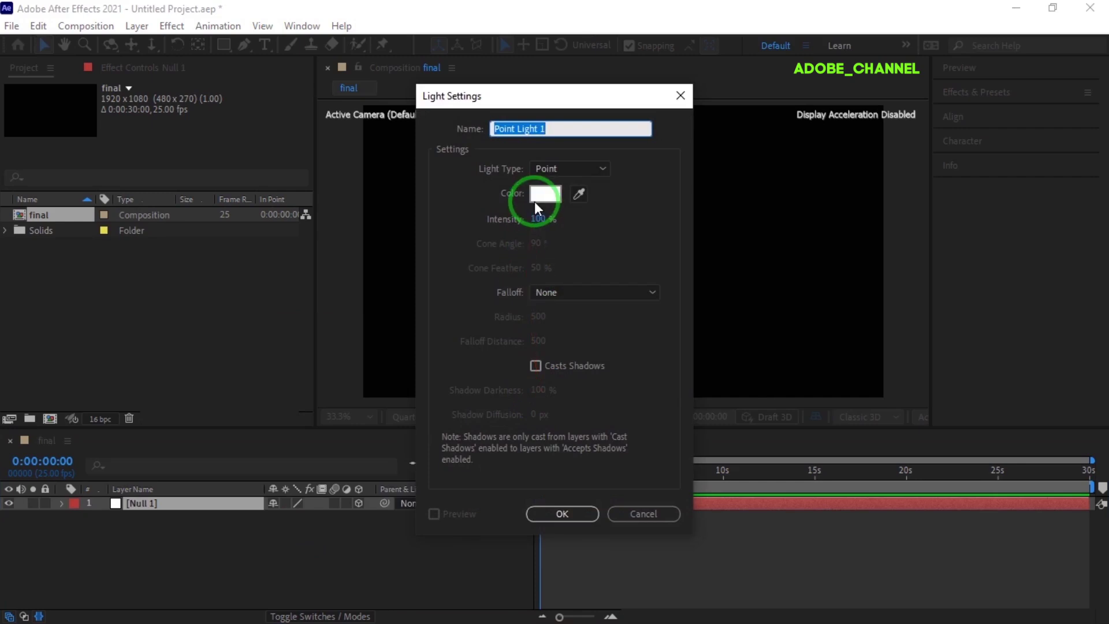
type("Emi")
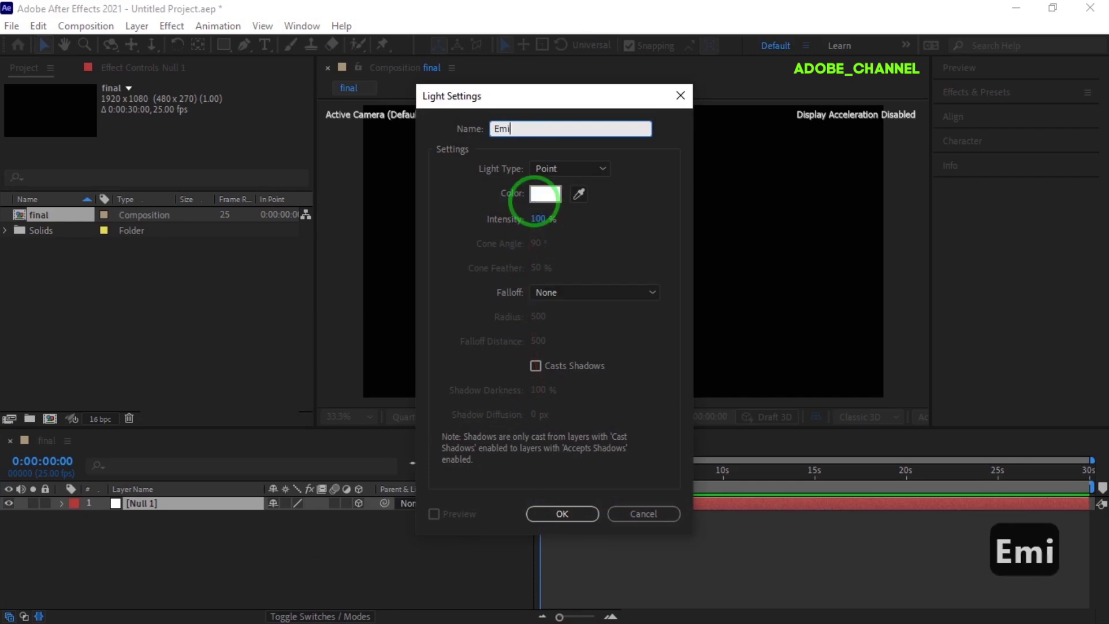
type("tter")
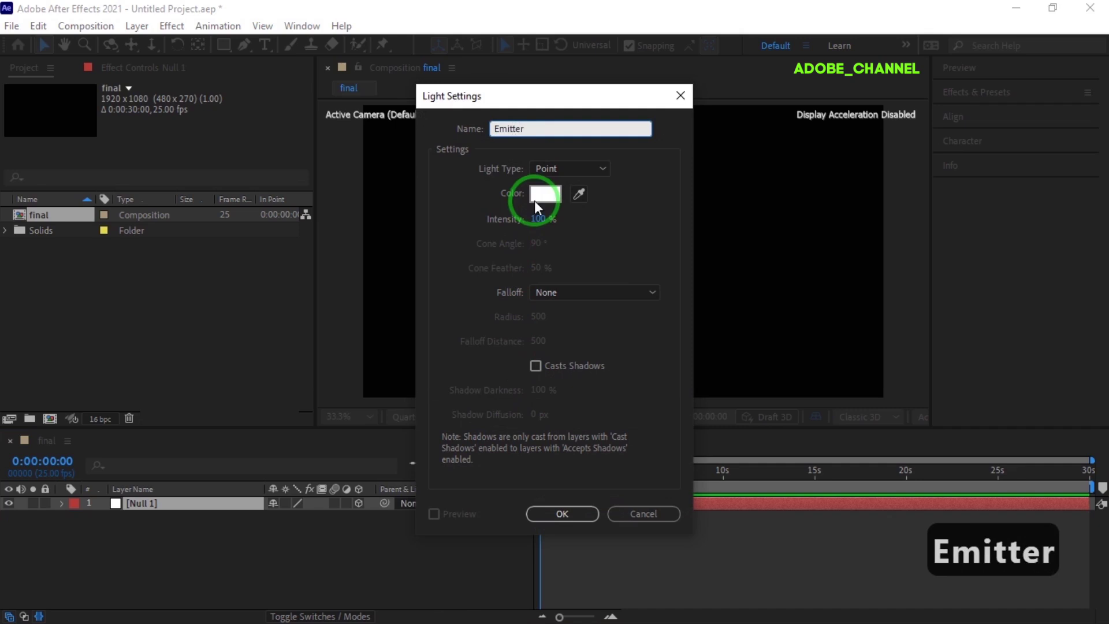
left_click(564, 513)
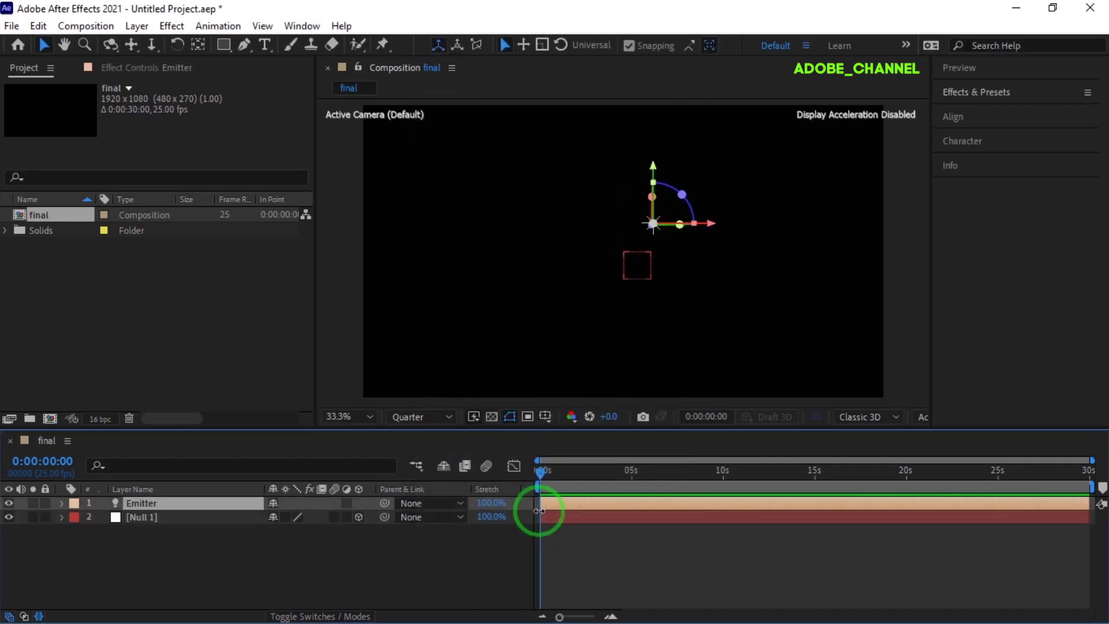
Step: Set the Emitter light's position to 960, 540, 0 and parent the light to the Null 1 layer
left_click(61, 504)
left_click(77, 519)
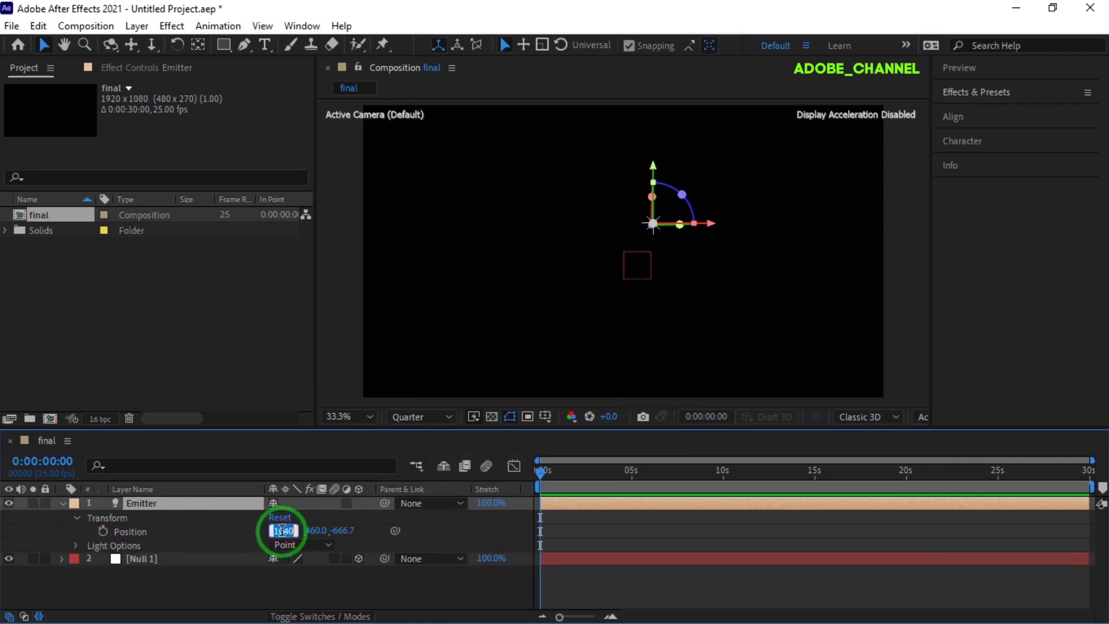
type("960")
key("Return")
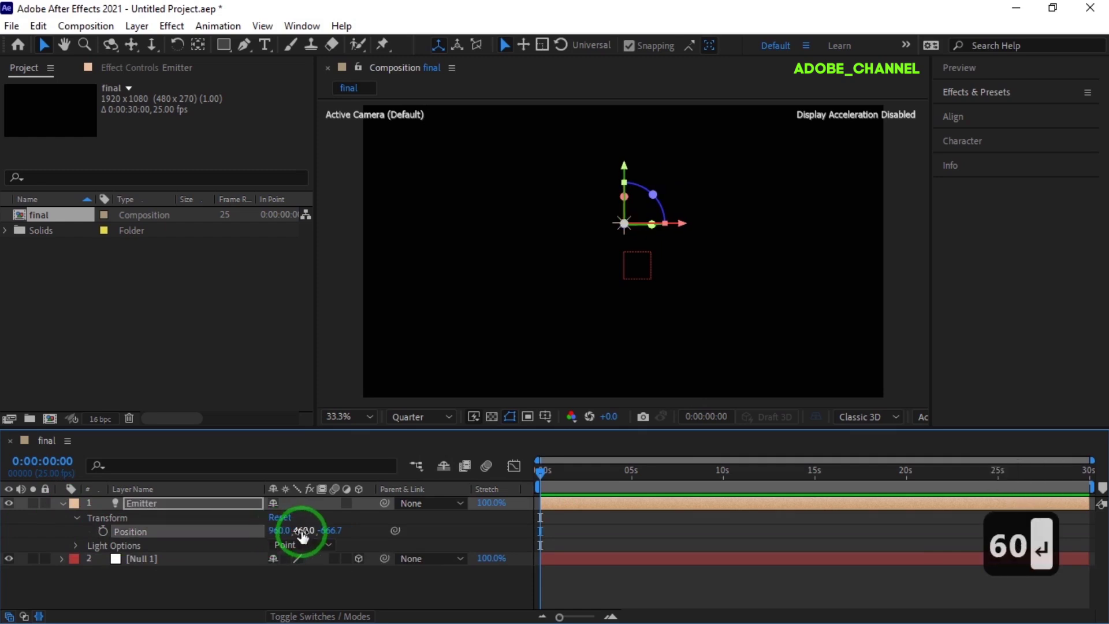
type("540")
key("Return")
left_click(324, 530)
type("0")
key("Return")
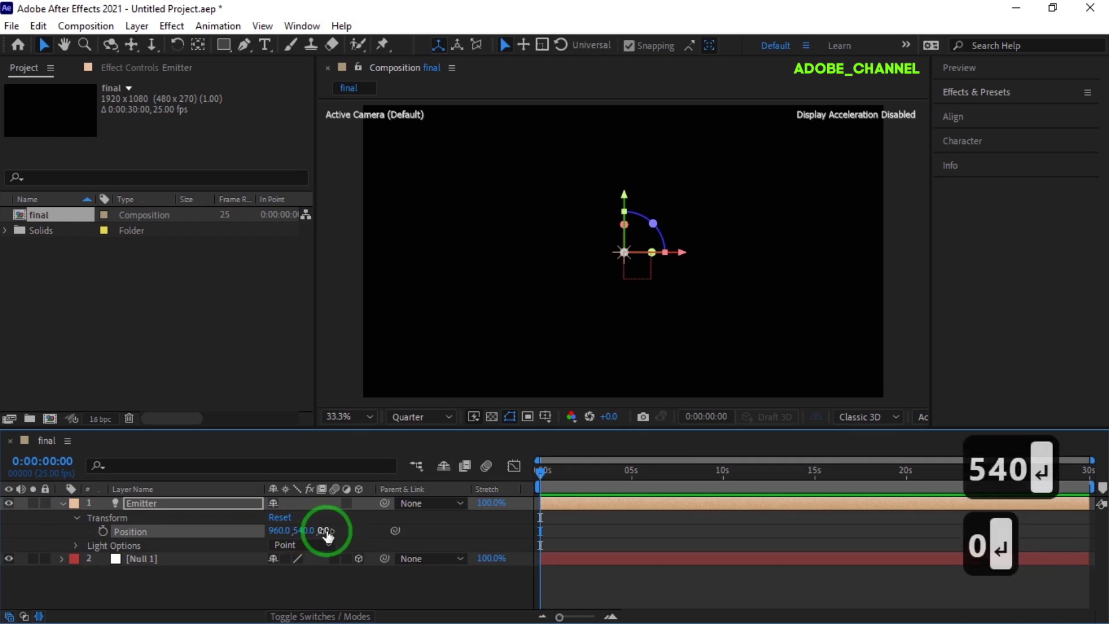
left_click(62, 503)
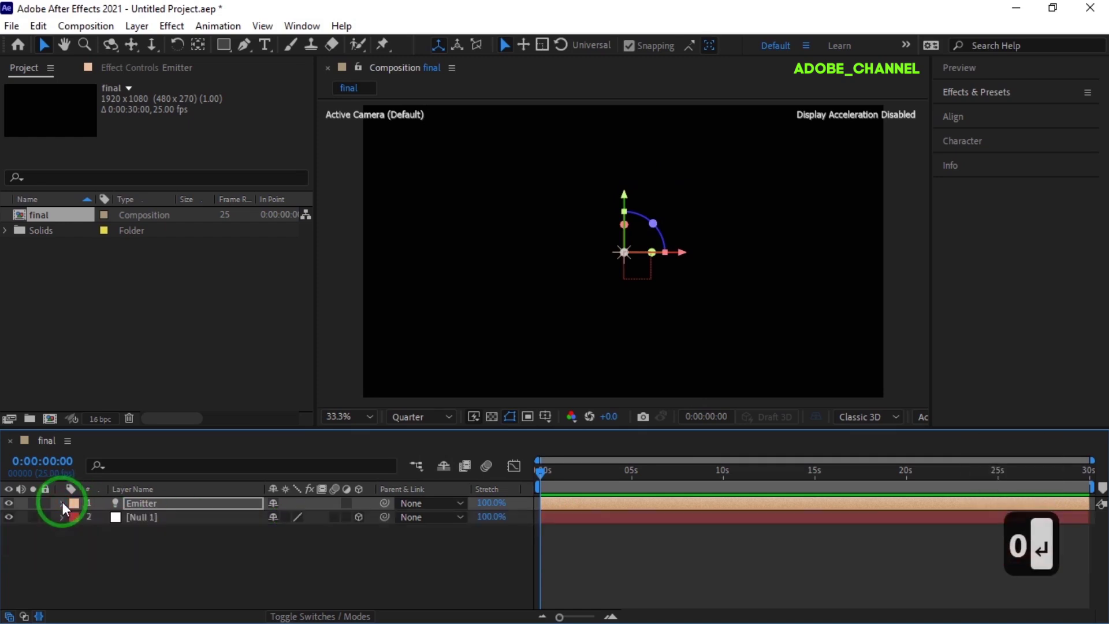
left_click_drag(365, 501, 192, 515)
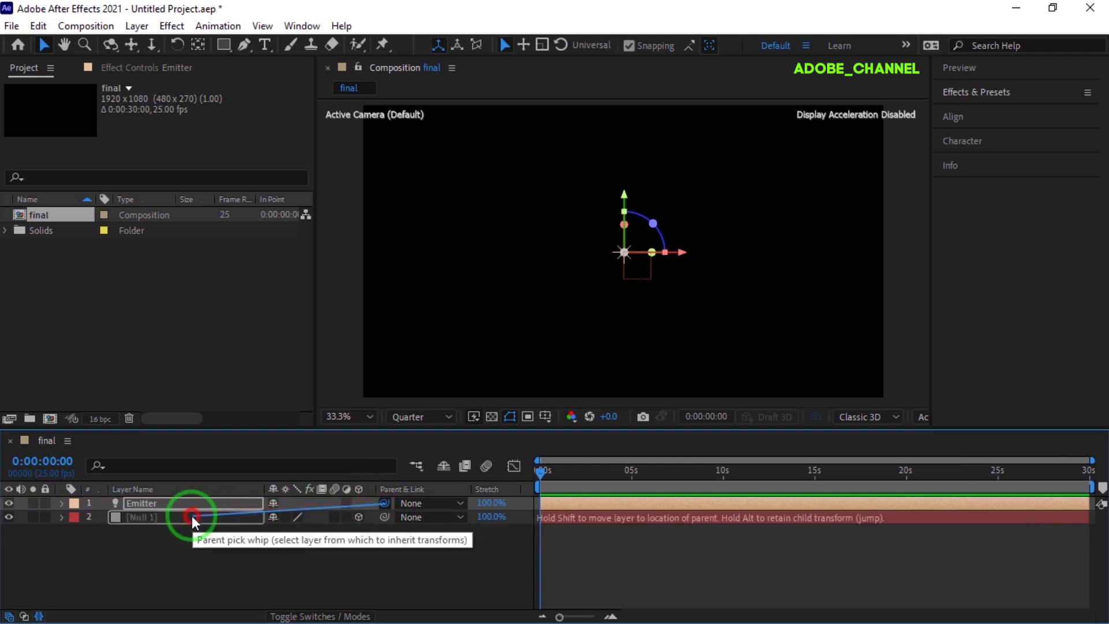
Step: Add the expression wiggle(3,600) to the Position property of the Null 1 layer
left_click(62, 517)
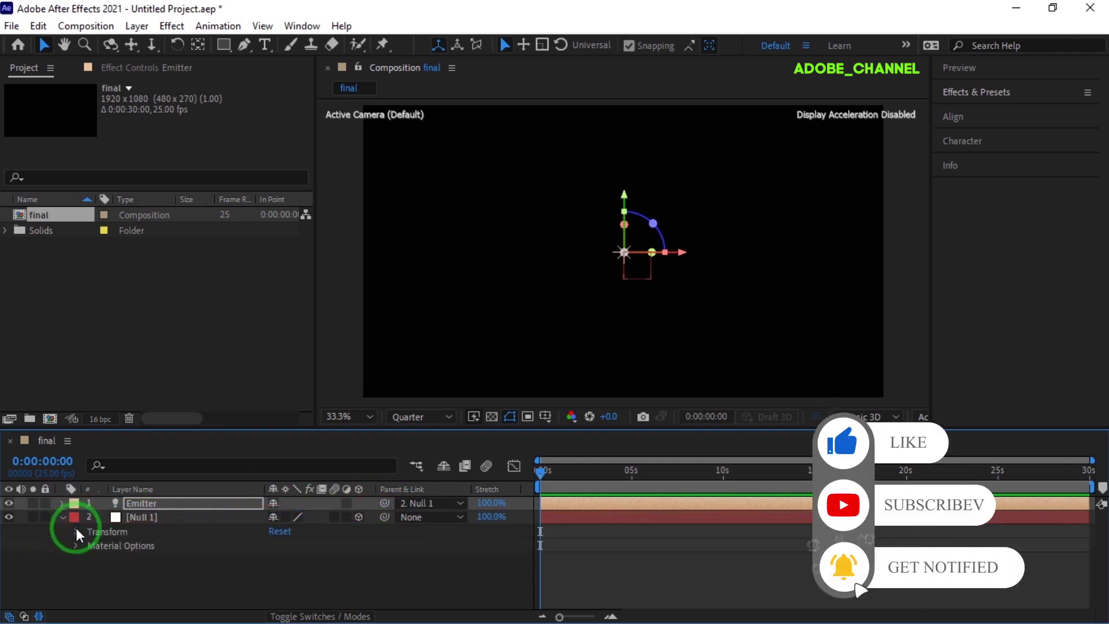
left_click(77, 530)
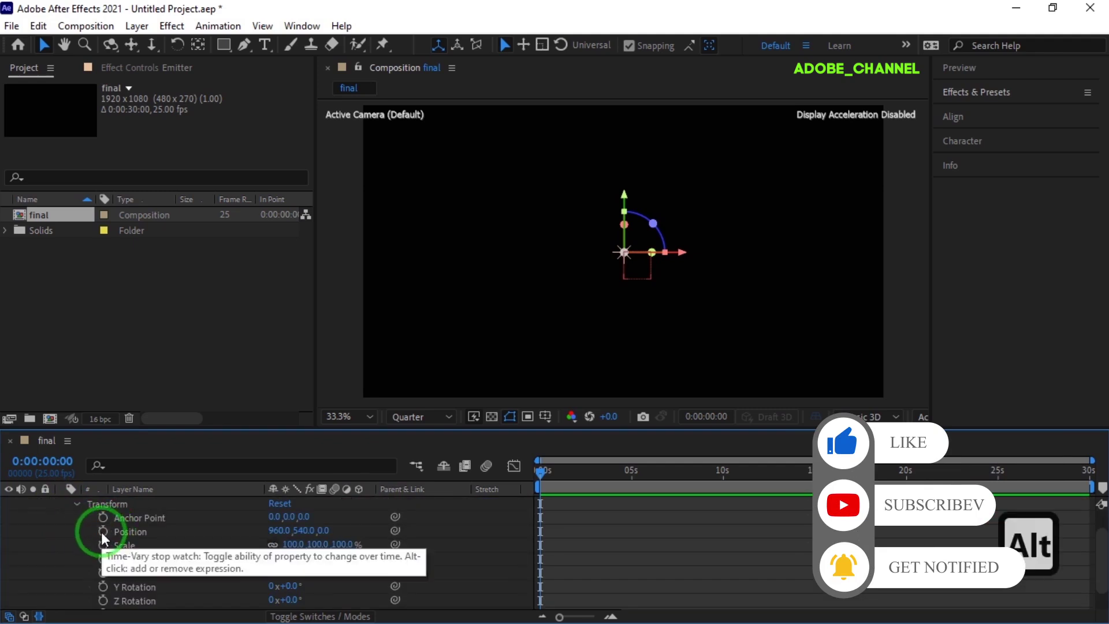
left_click(102, 531, "alt")
type("wig")
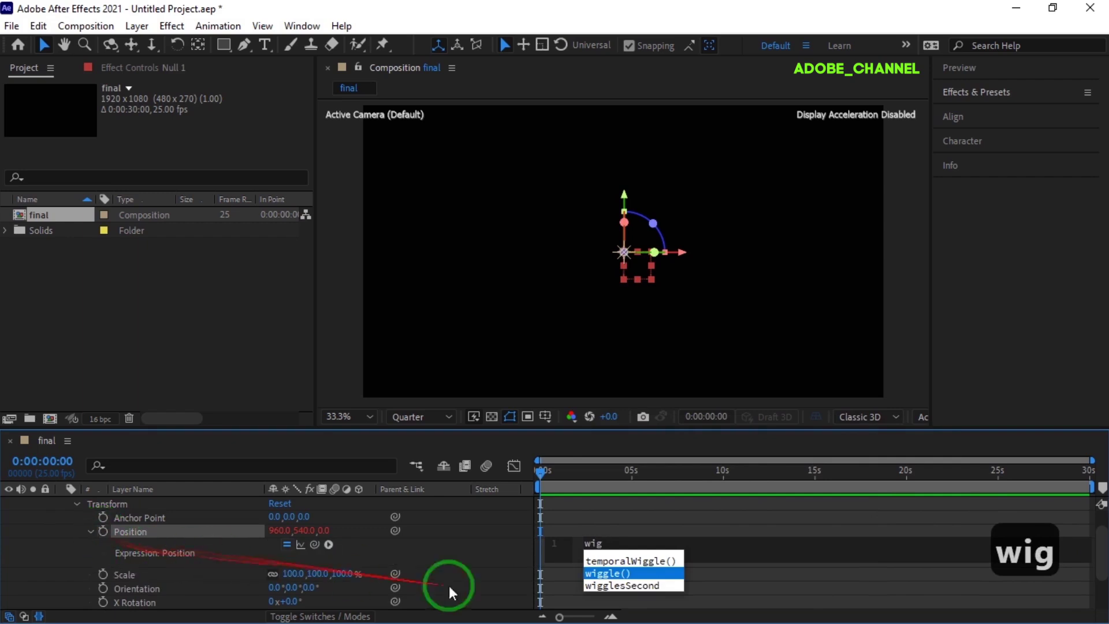
left_click(609, 573)
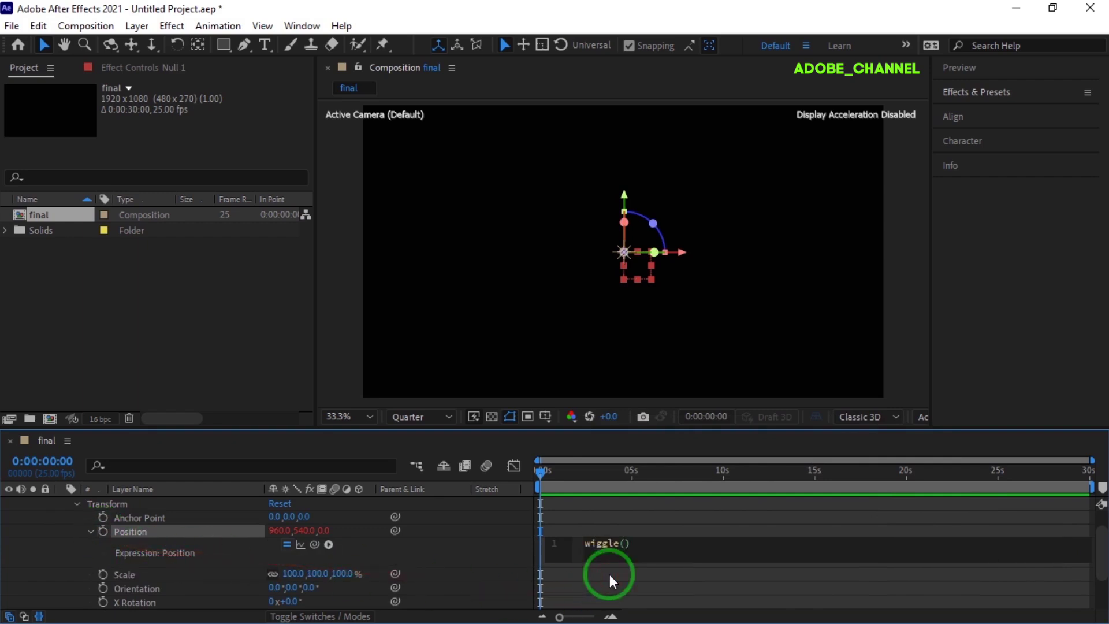
type("3,600")
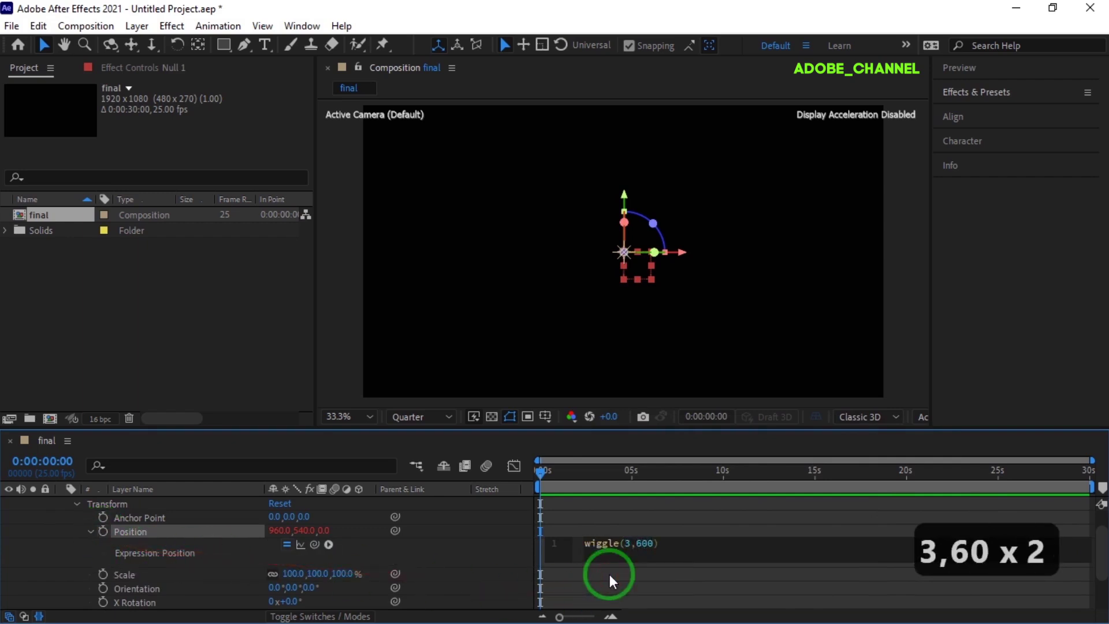
key("Return")
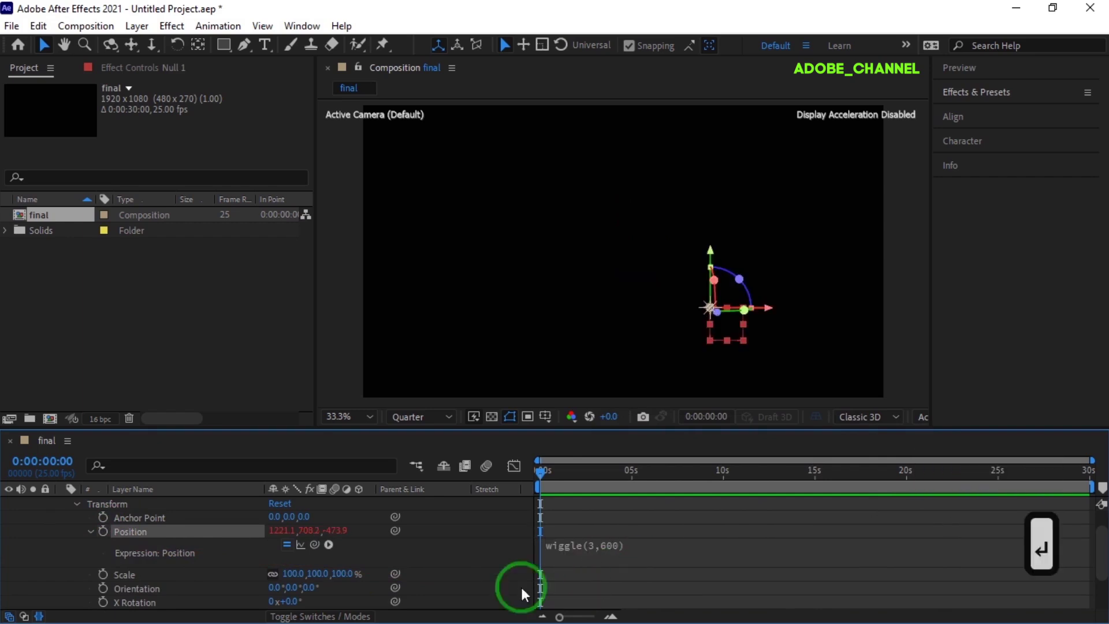
scroll(130, 550, "up", 2)
left_click(62, 517)
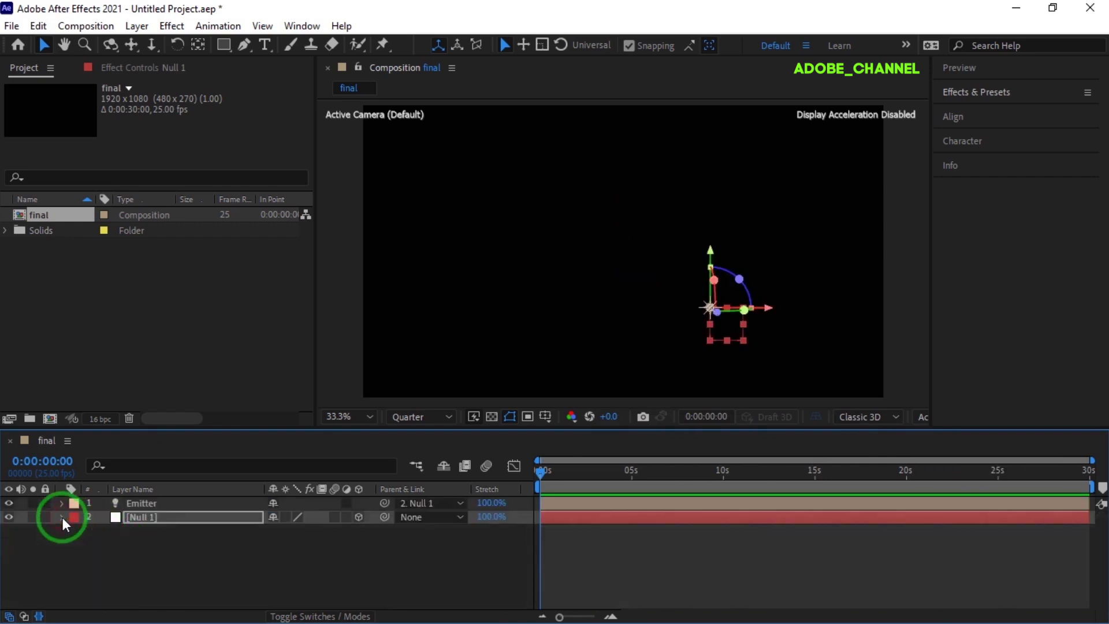
Step: Create a new solid layer named particle at 1920 x 1080 px
left_click(180, 539)
right_click(207, 550)
mouse_move(268, 355)
left_click(439, 394)
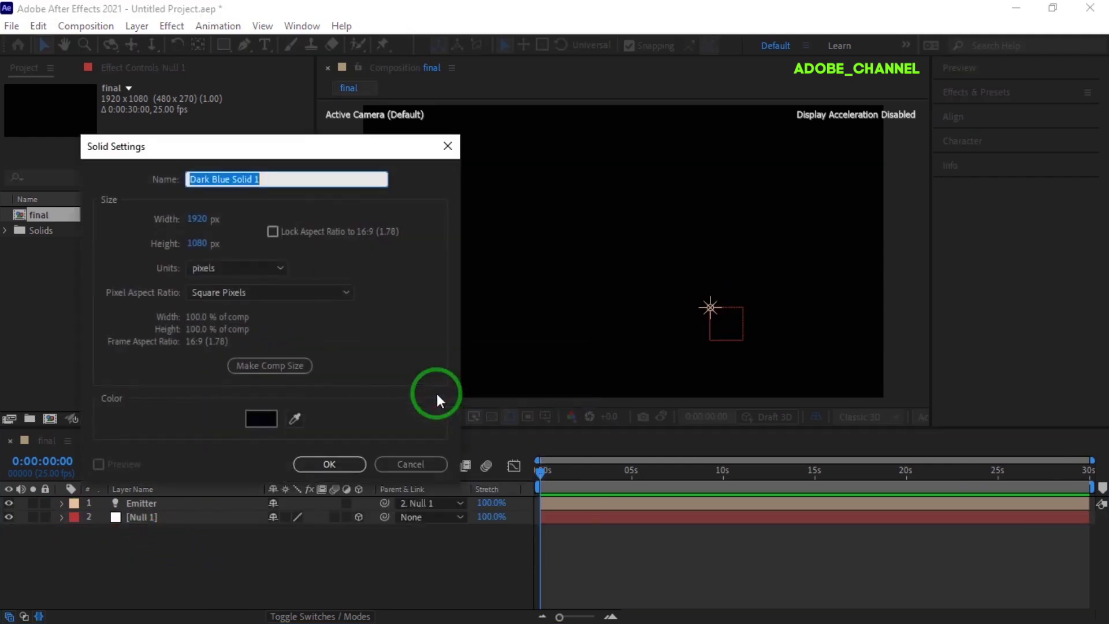
type("particle")
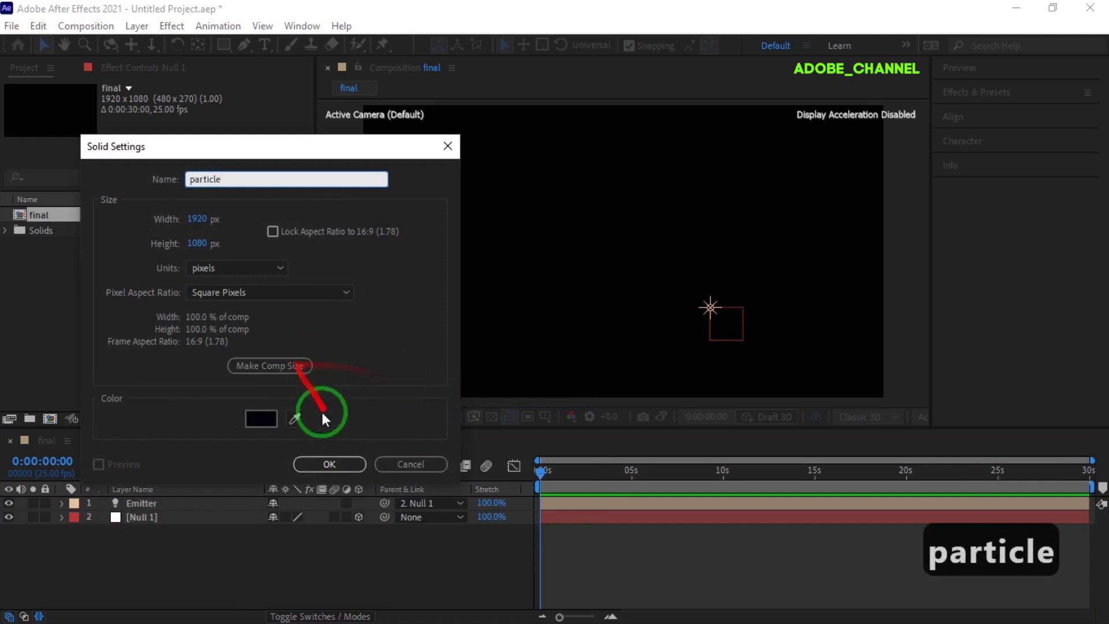
left_click(329, 464)
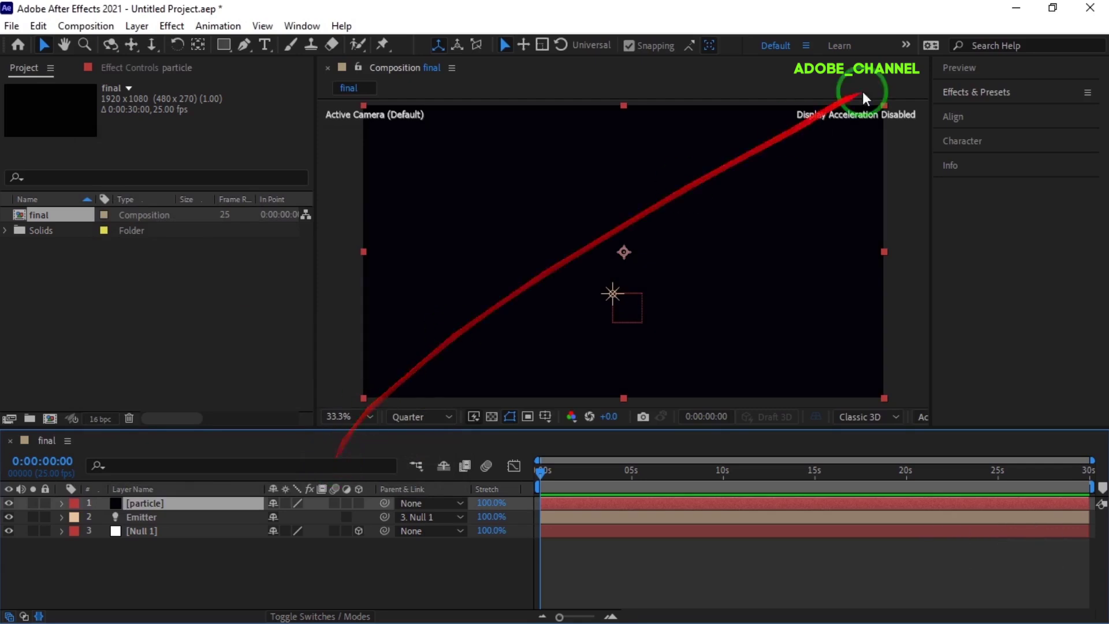
Step: Find the Trapcode Particular effect and apply it to the particle layer
left_click(994, 93)
left_click(974, 112)
type("p")
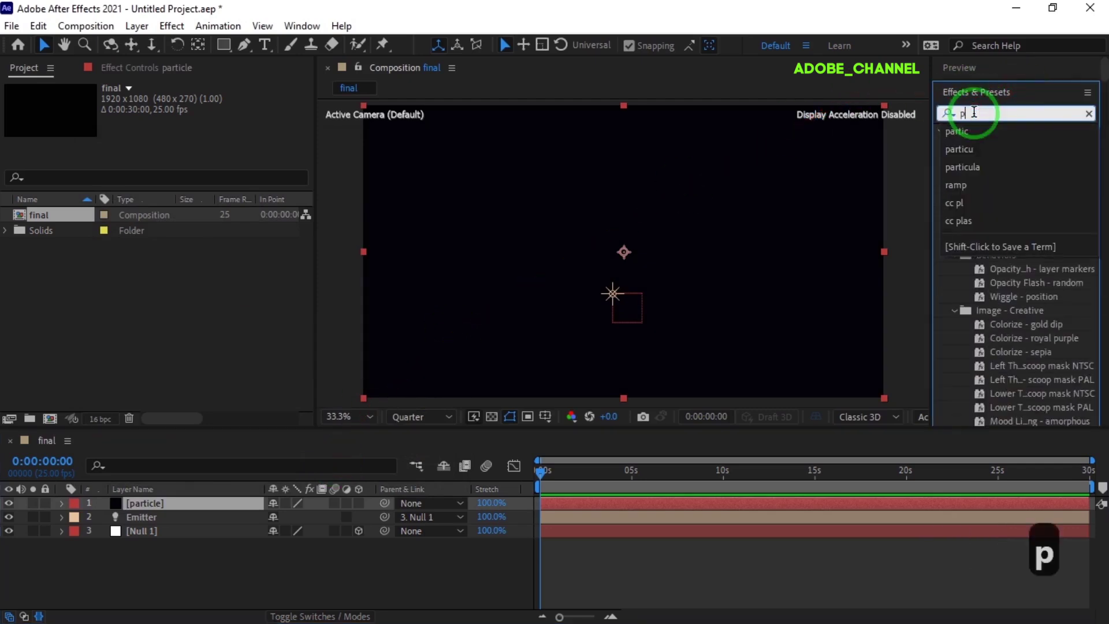
type("articu")
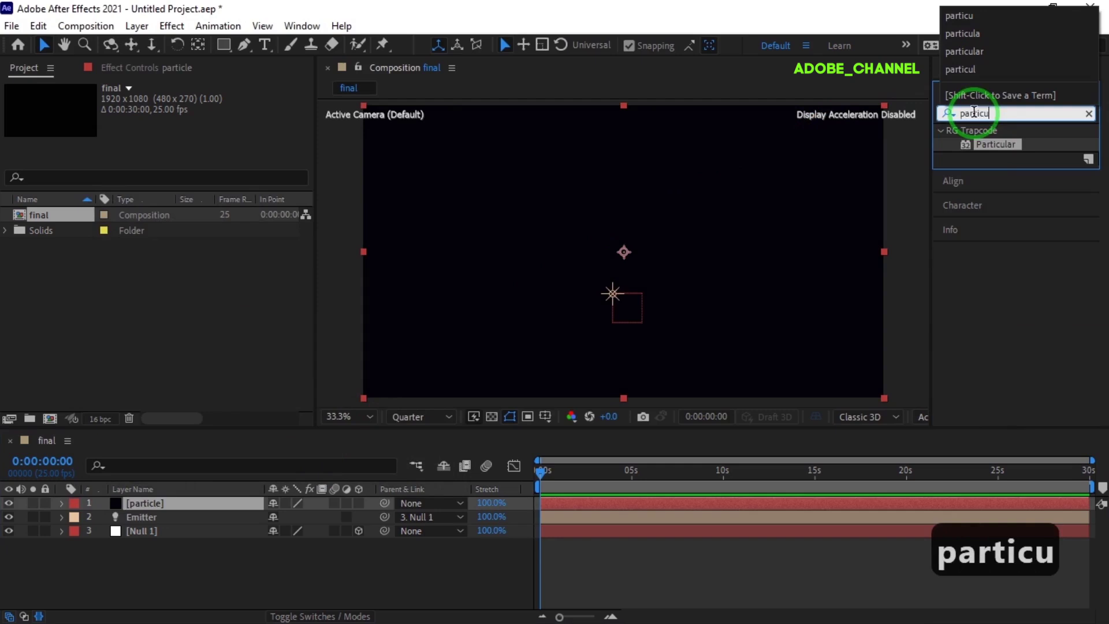
double_click(994, 144)
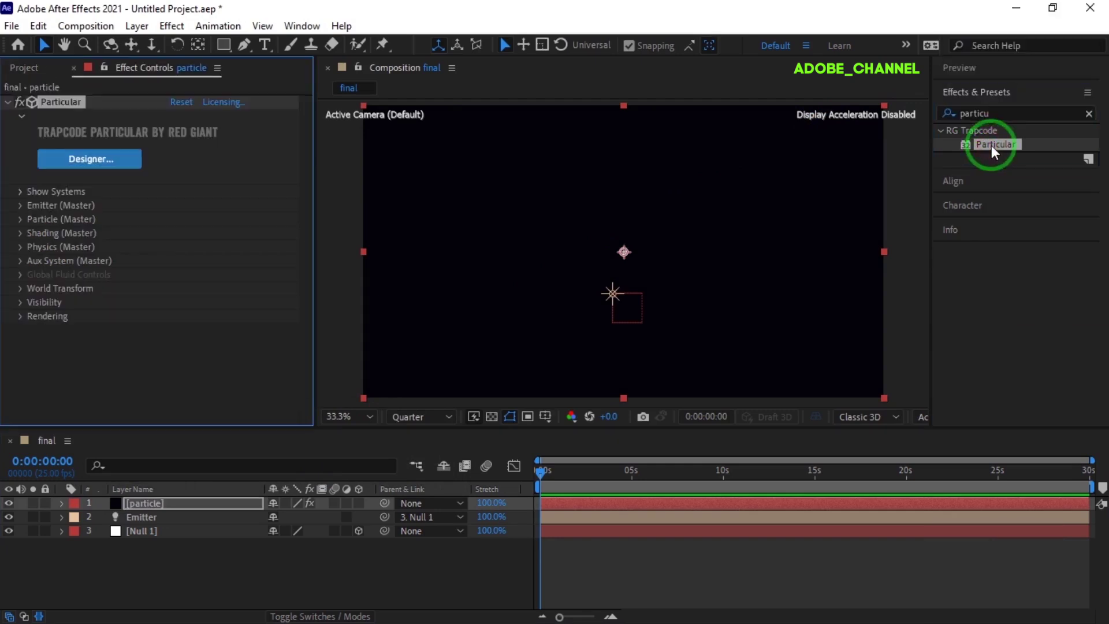
Step: Set Particles/sec to 5000 in Particular's Emitter (Master) settings
left_click(21, 205)
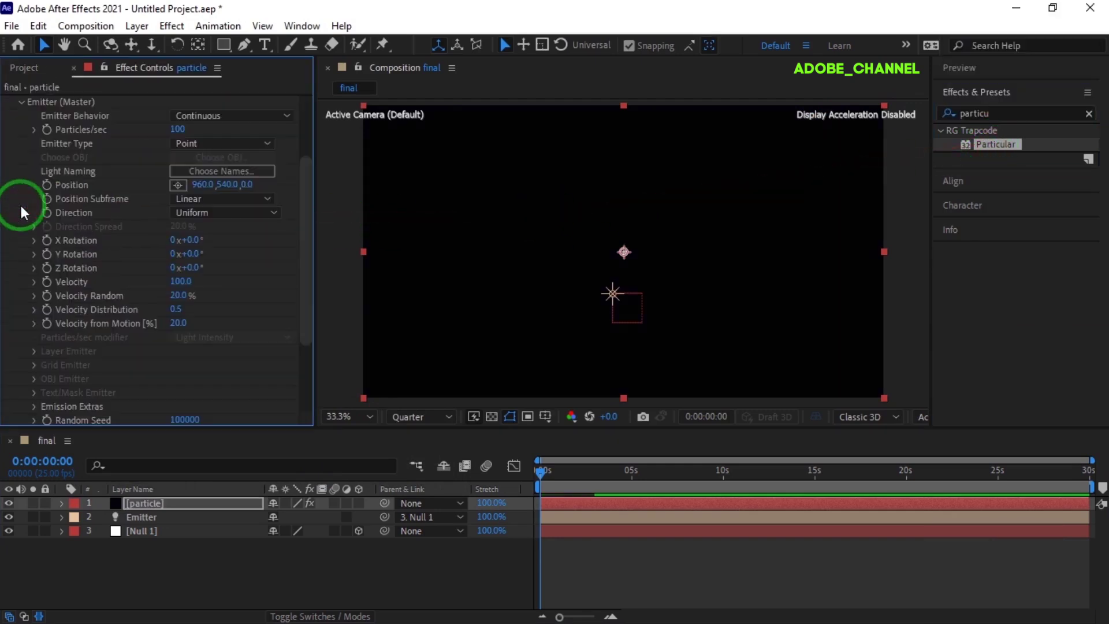
left_click(178, 129)
type("5000")
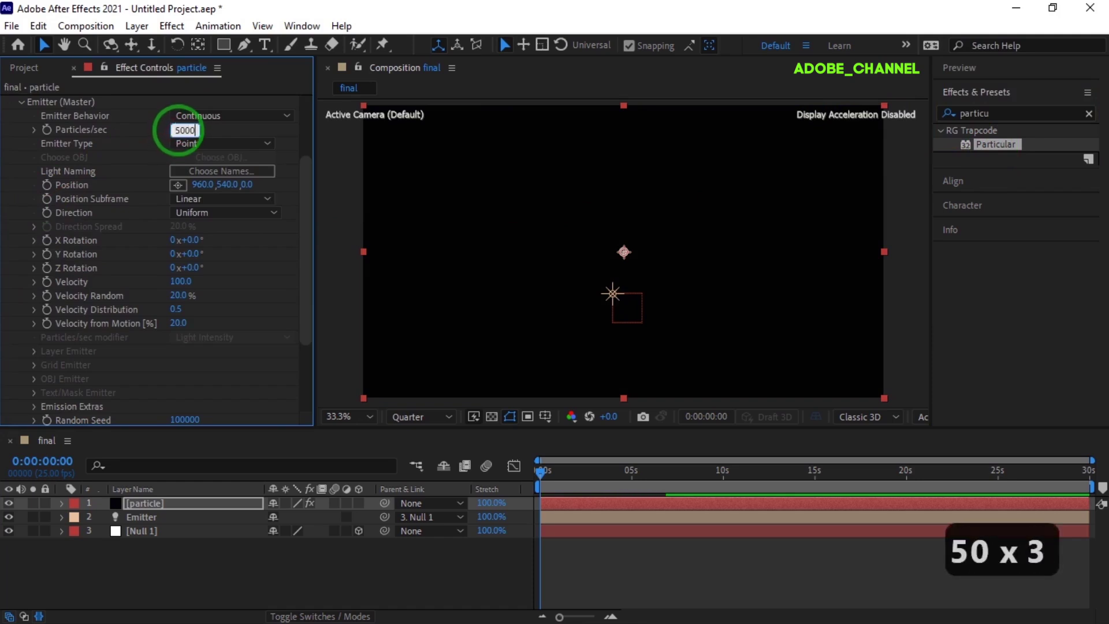
key("Return")
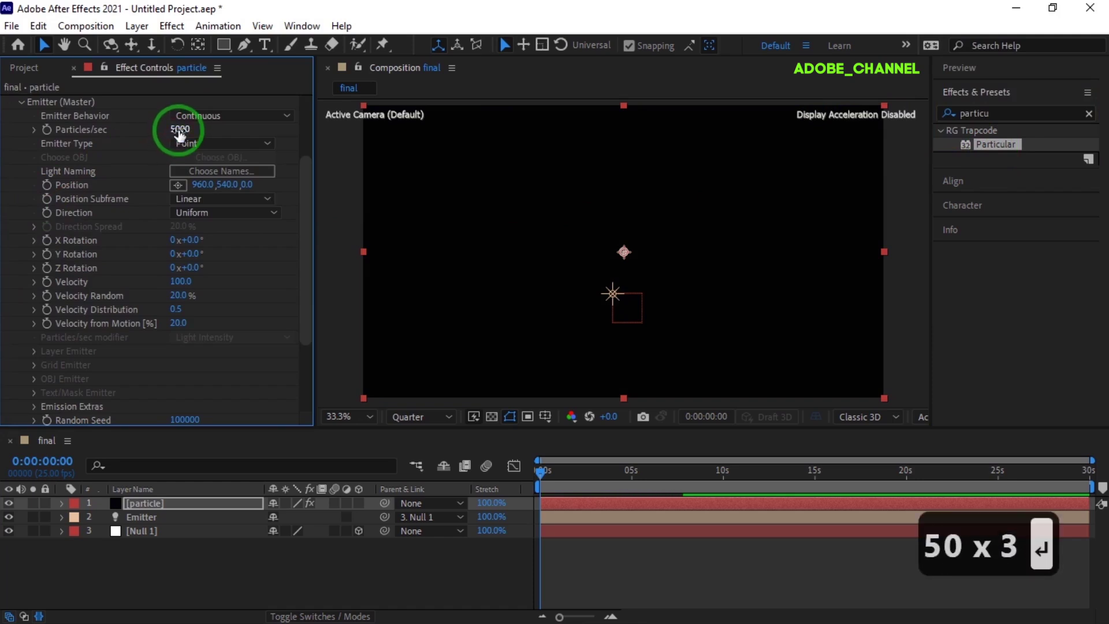
Step: With the current time at 0:00:03:06, set Emitter Type to Light(s) and Position Subframe to 10x Smooth
left_click_drag(532, 475, 599, 475)
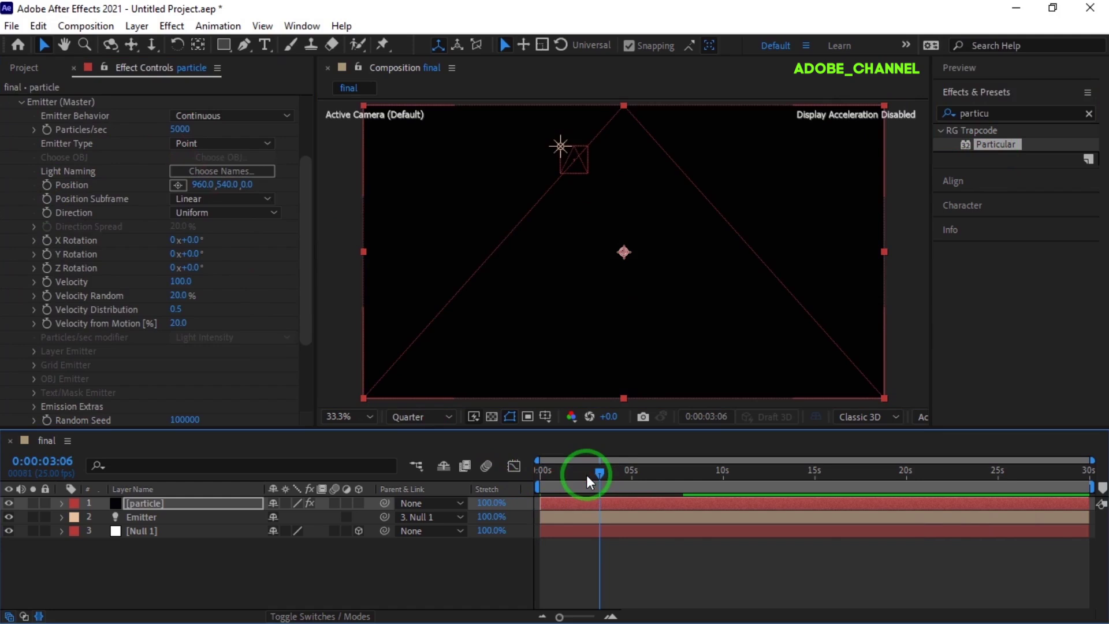
left_click(250, 149)
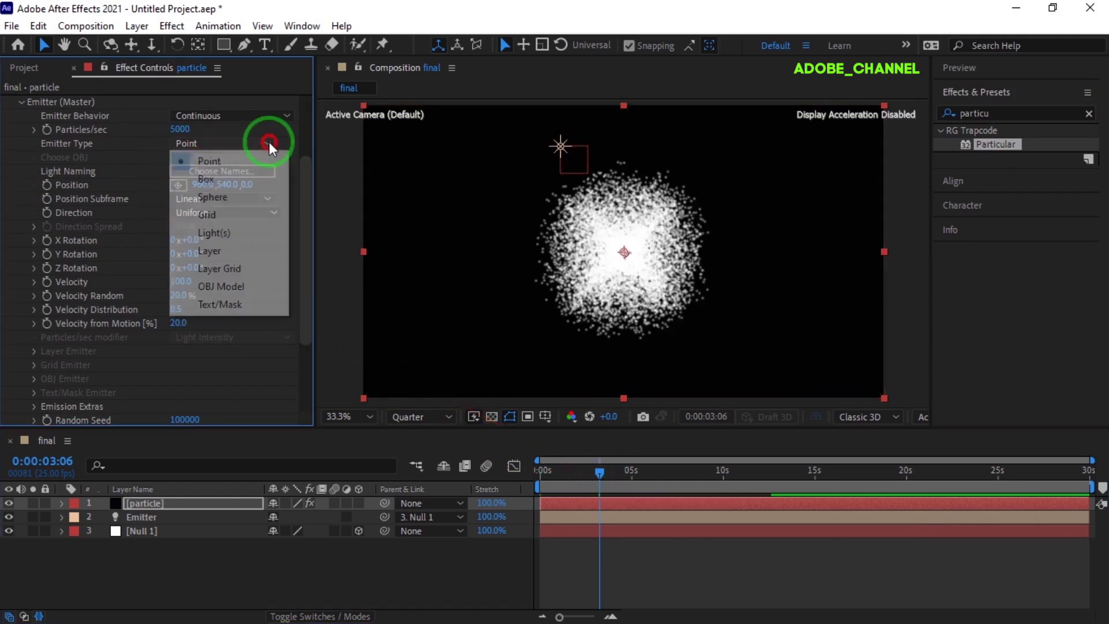
left_click(230, 234)
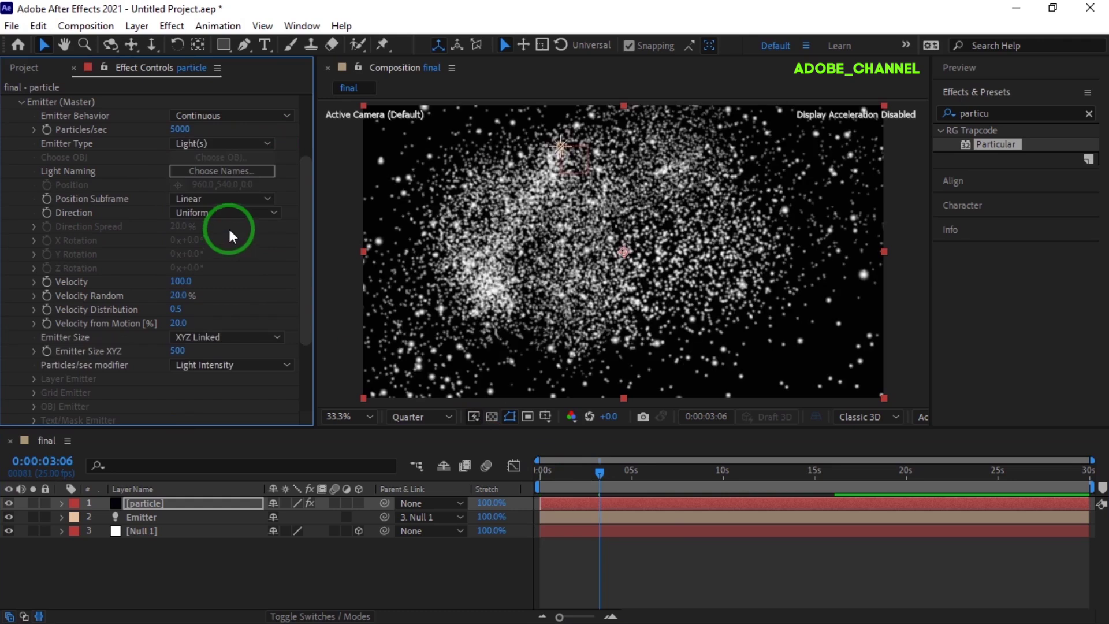
left_click(257, 198)
left_click(252, 253)
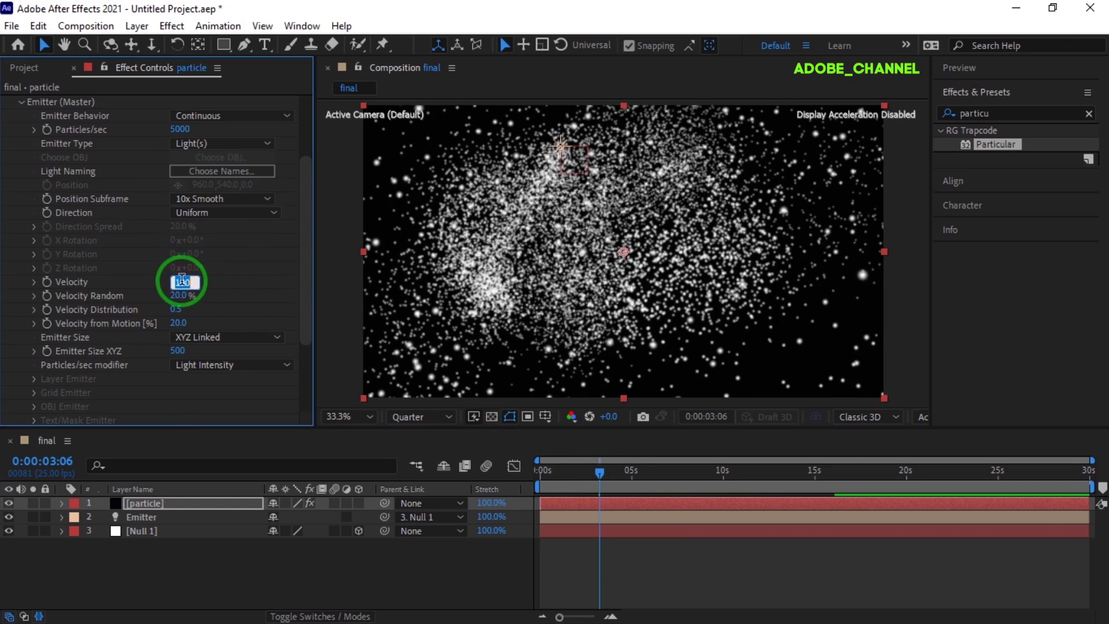
Step: Set the emitter's Velocity to 150 and Emitter Size XYZ to 0
type("150")
key("Return")
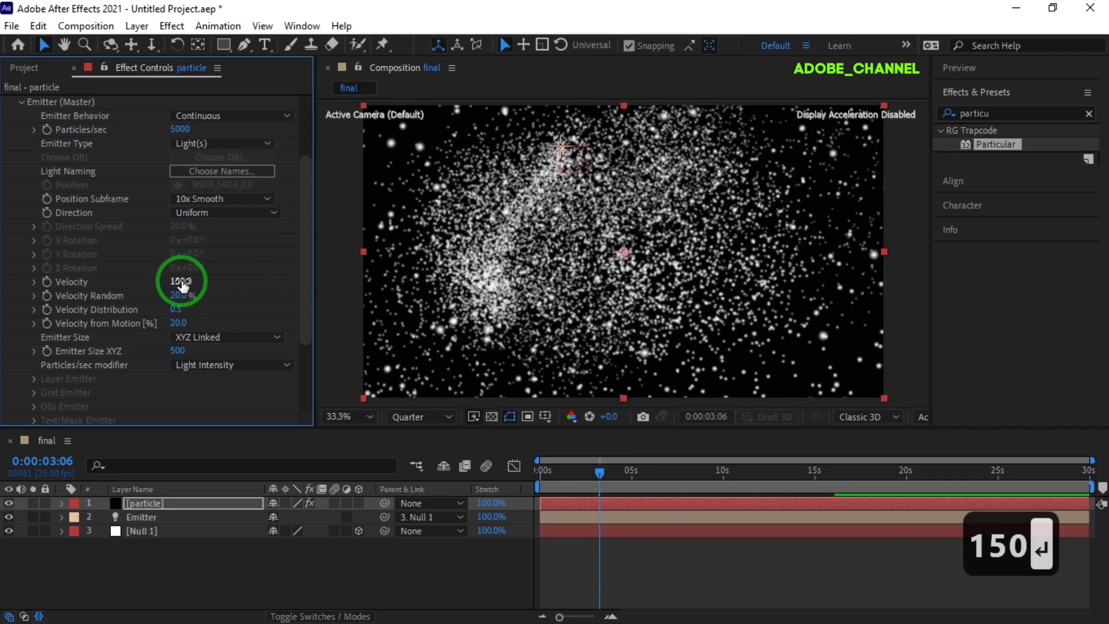
left_click(177, 352)
type("0")
key("Return")
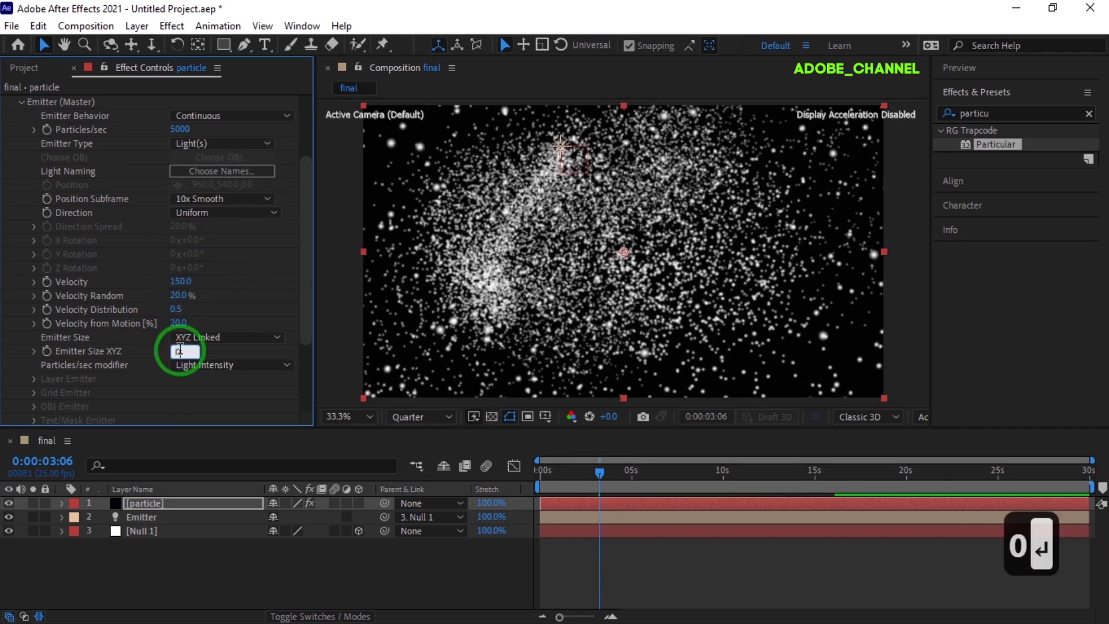
Step: In Particular's Particle (Master) settings, set Life to 1.5 seconds and Life Random to 75%
scroll(74, 352, "down", 4)
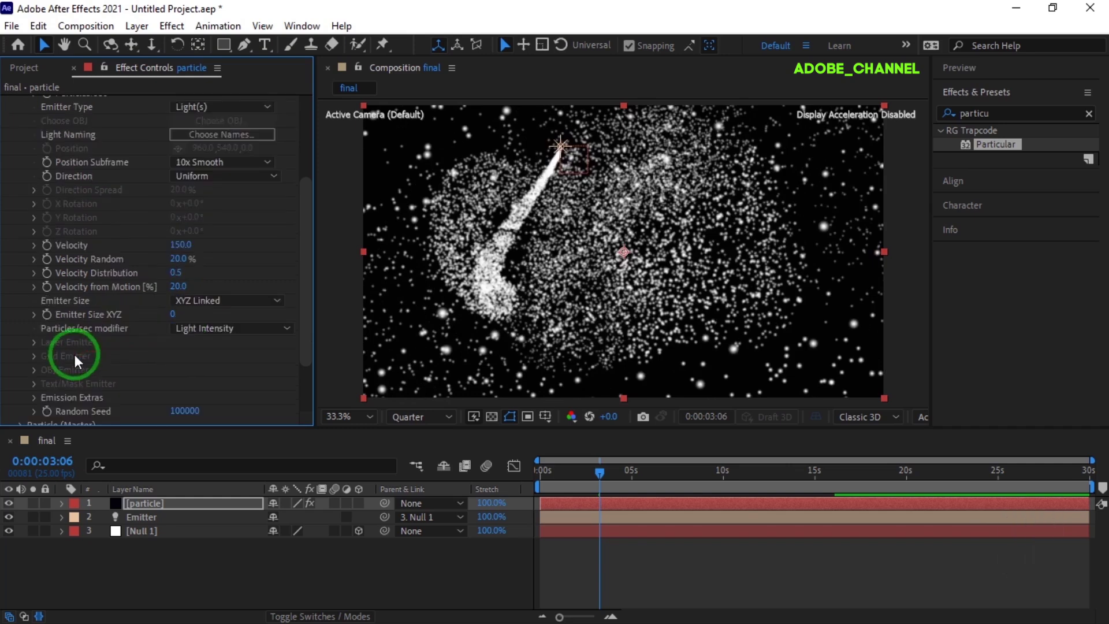
left_click(19, 352)
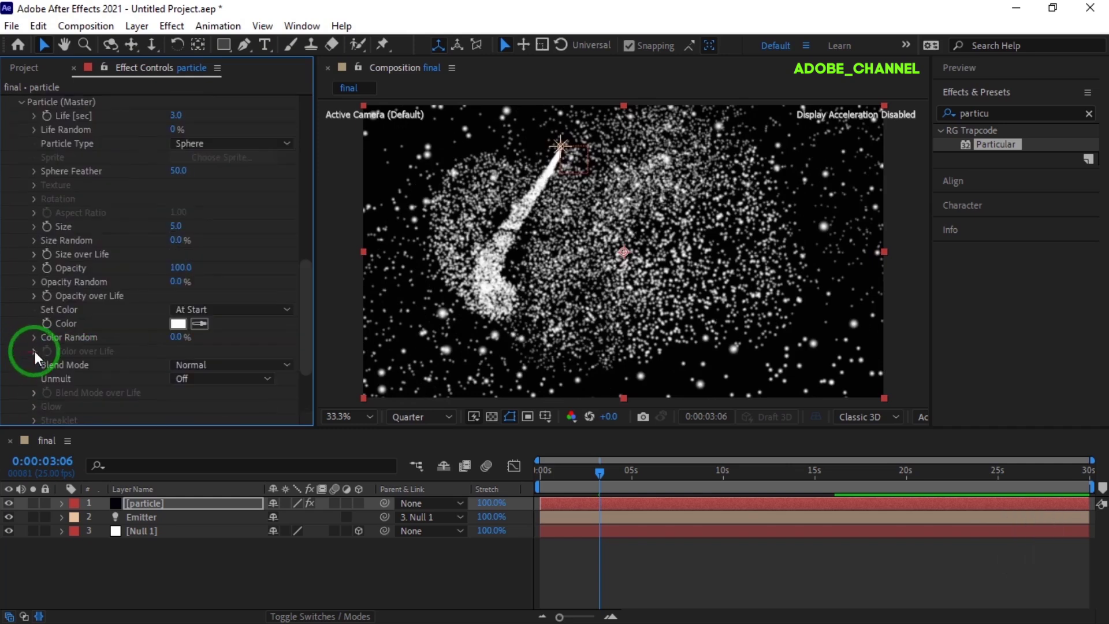
left_click(175, 116)
type("1.5")
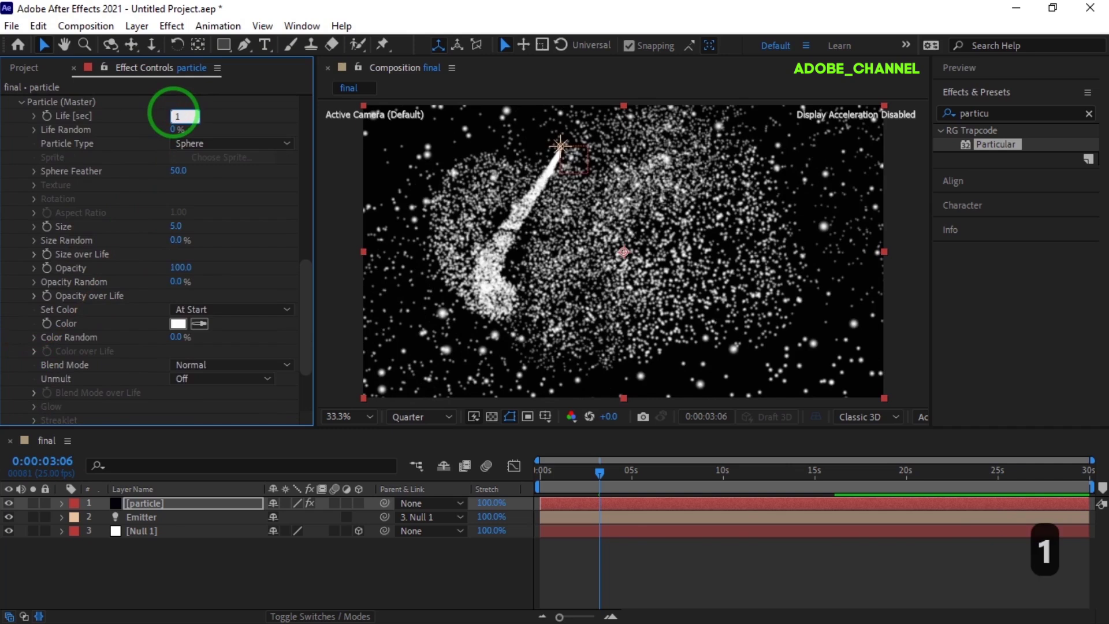
key("Return")
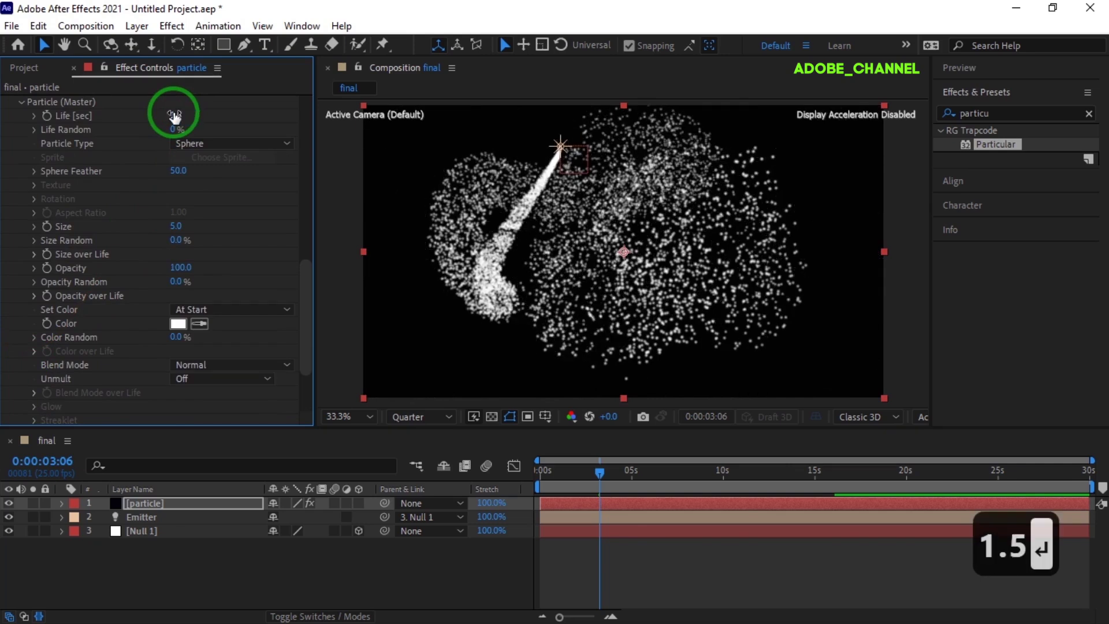
left_click(174, 130)
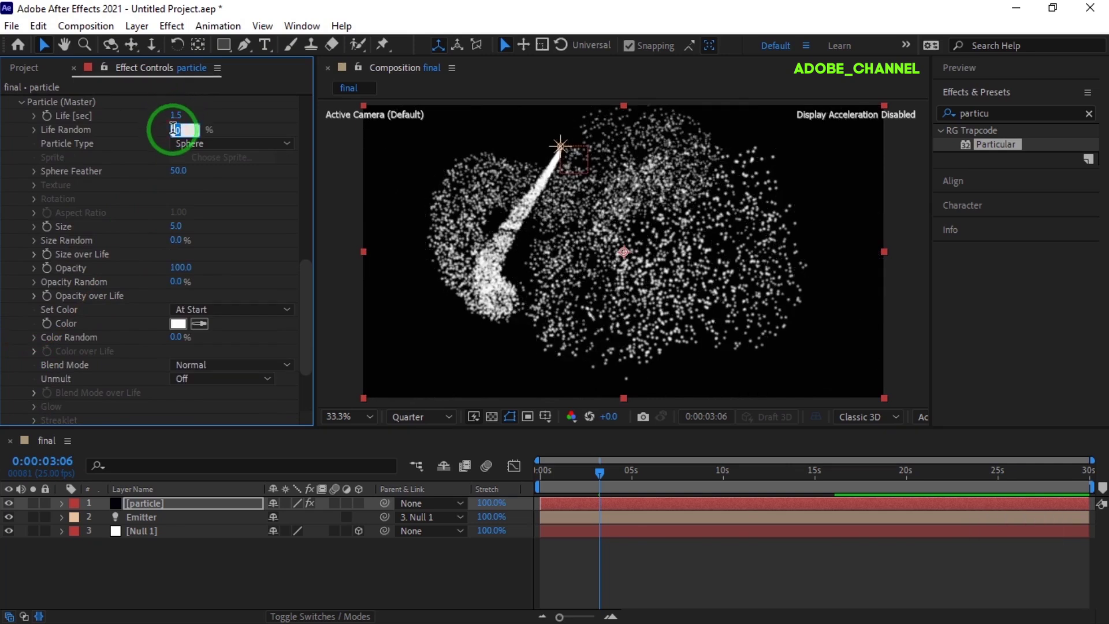
type("75")
key("Return")
Step: Set the particles' Sphere Feather to 0
left_click(177, 171)
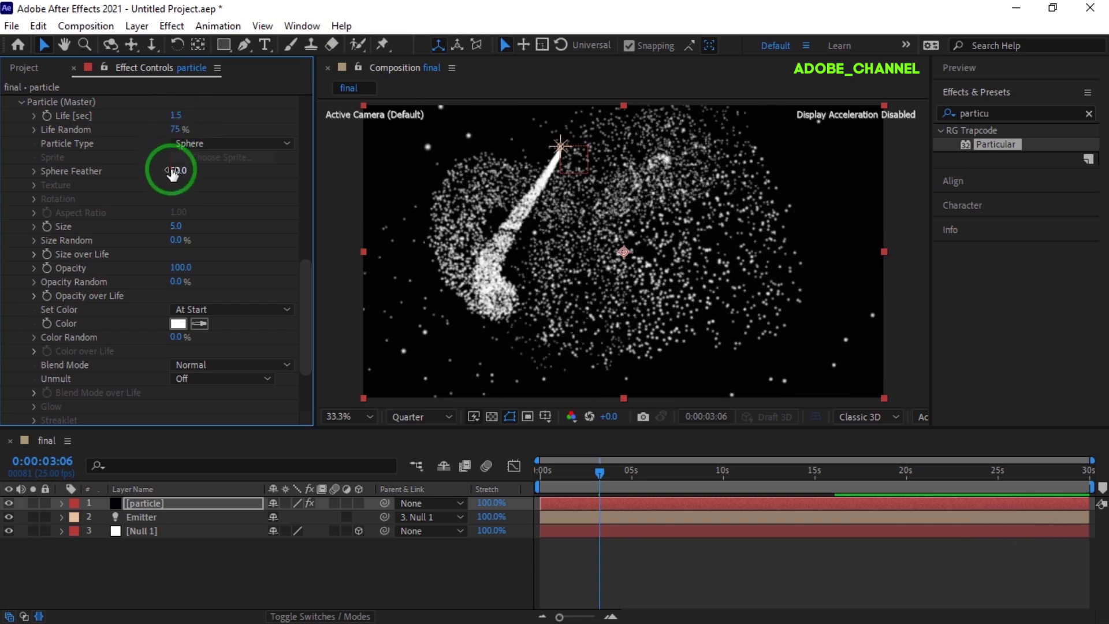
type("0")
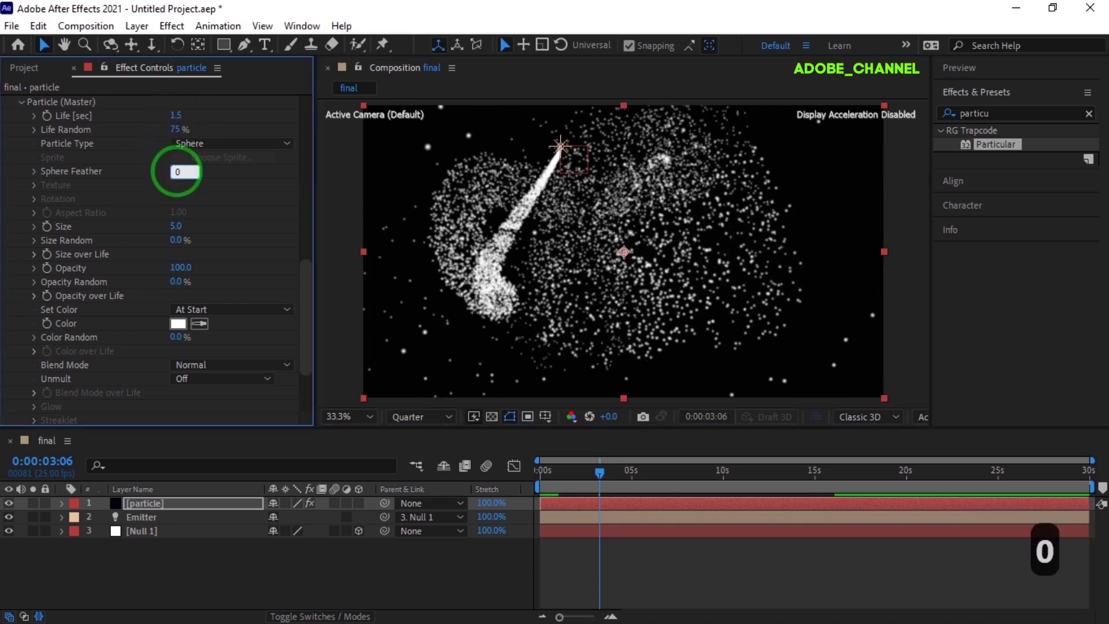
key("Return")
Step: Set the particle Size to 0.5 and Size Random to 100%
left_click(179, 226)
type(".5")
key("Return")
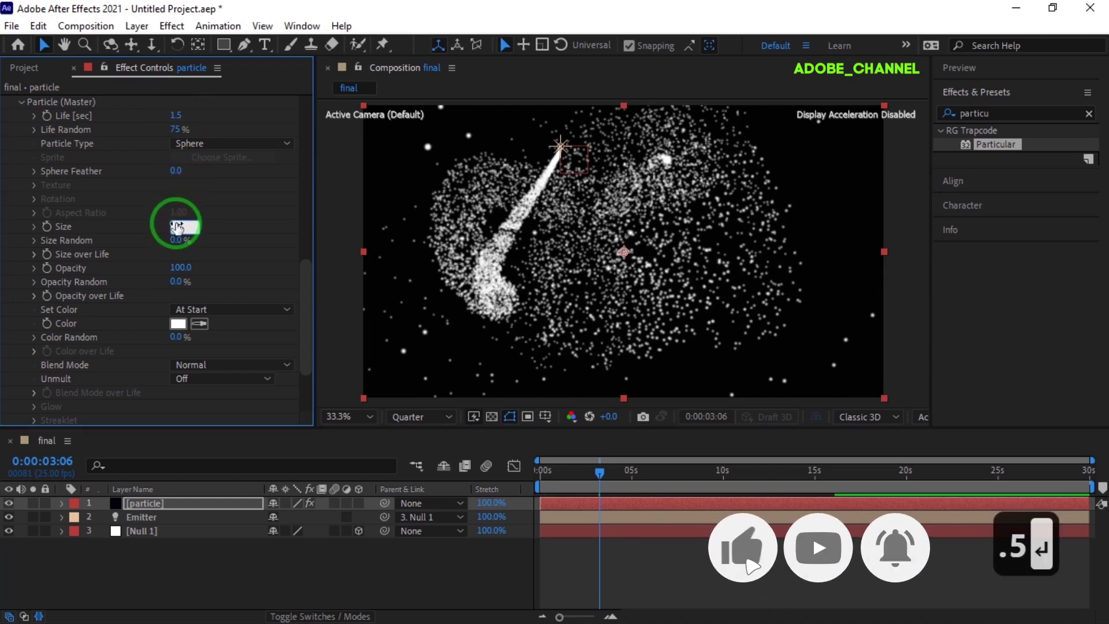
left_click(176, 240)
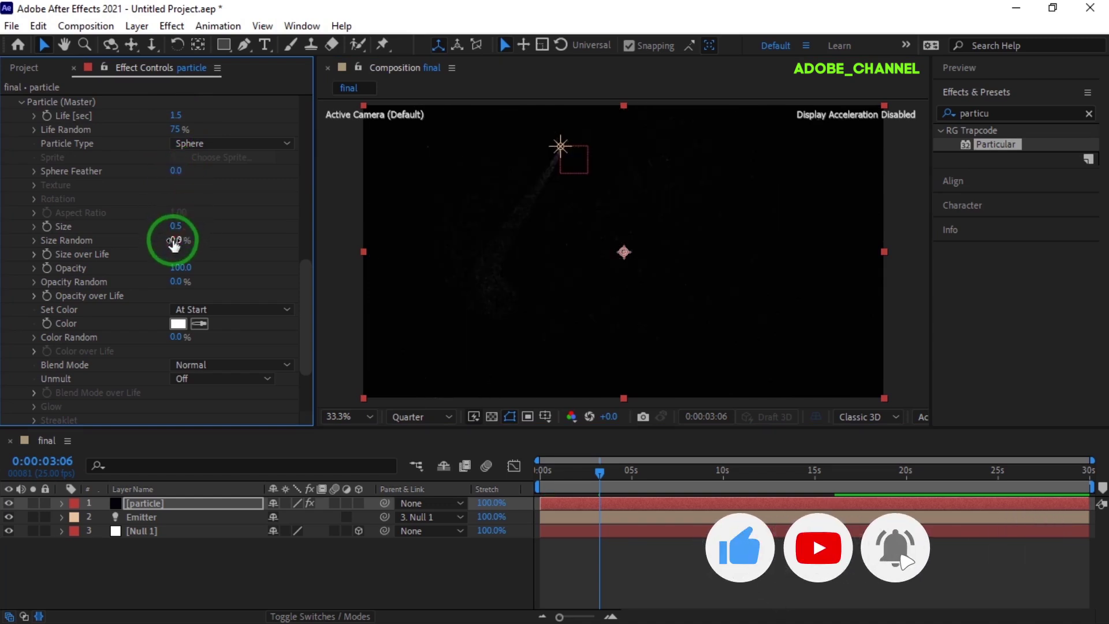
type("100")
key("Return")
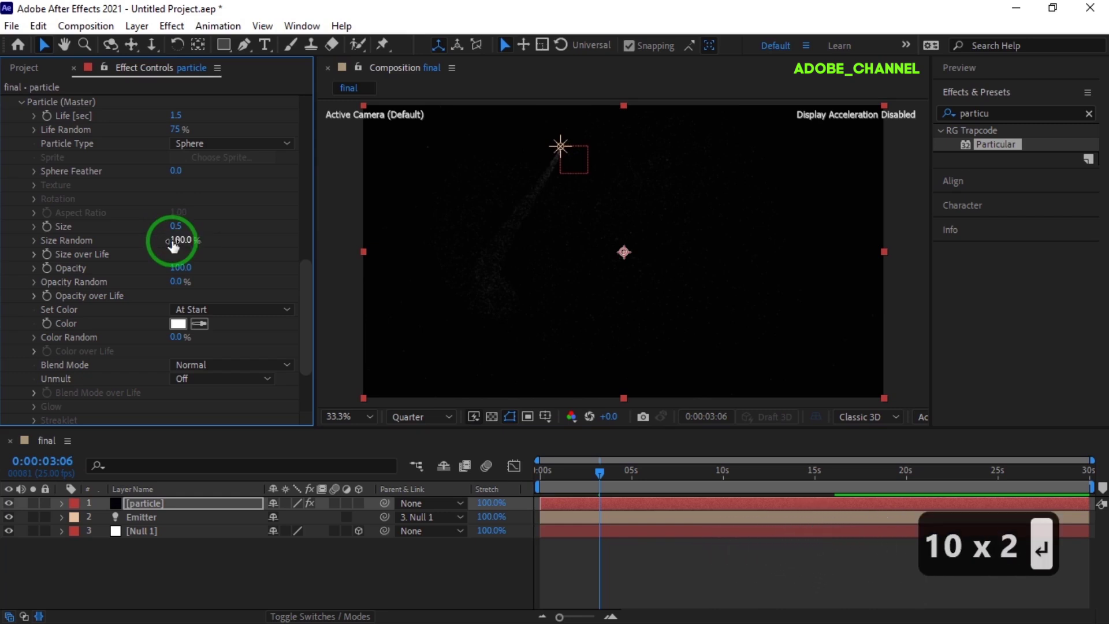
Step: Apply the linear descending ramp preset to both the Size over Life and Opacity over Life curves
left_click(34, 259)
left_click(285, 290)
left_click(270, 332)
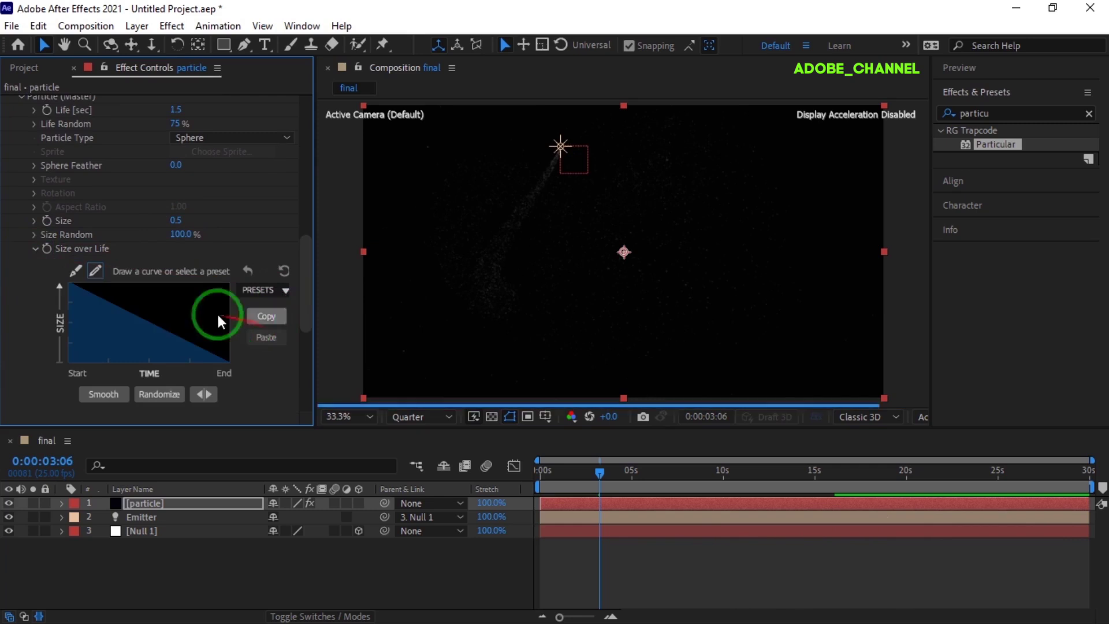
scroll(144, 292, "down", 6)
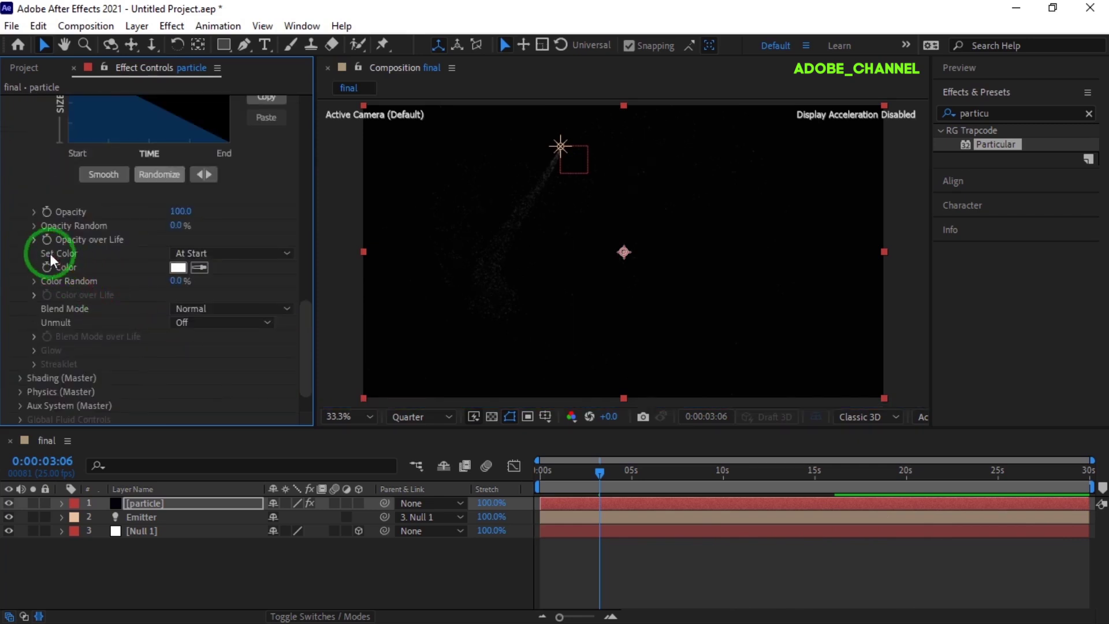
left_click(34, 241)
left_click(268, 282)
left_click(267, 319)
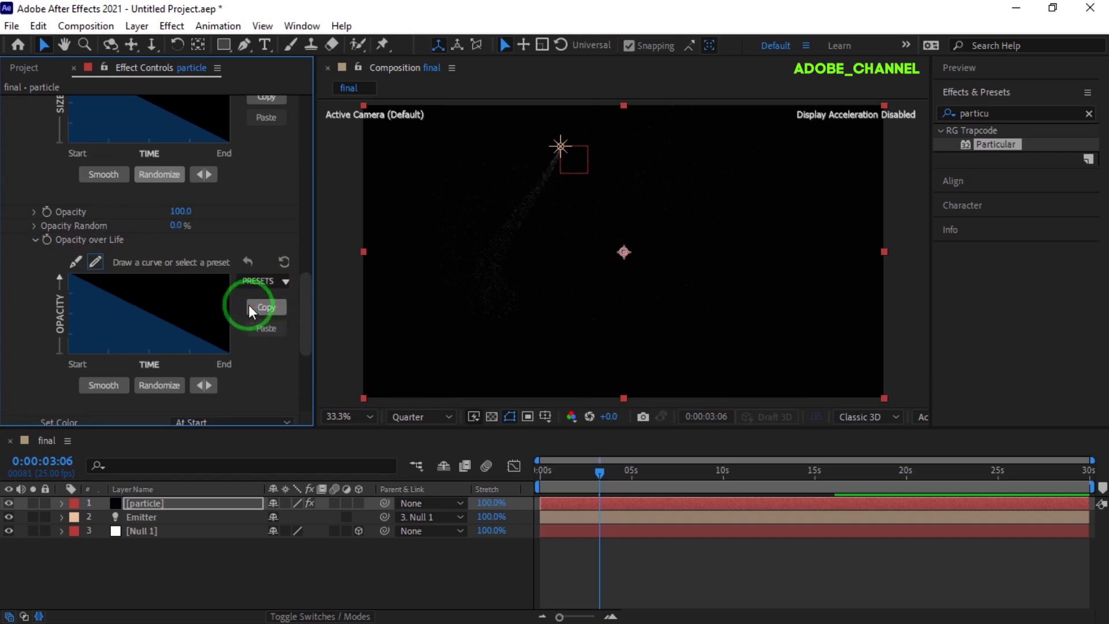
Step: Set the particle Color to the orange-red hex value E93903
scroll(231, 300, "down", 3)
left_click(178, 291)
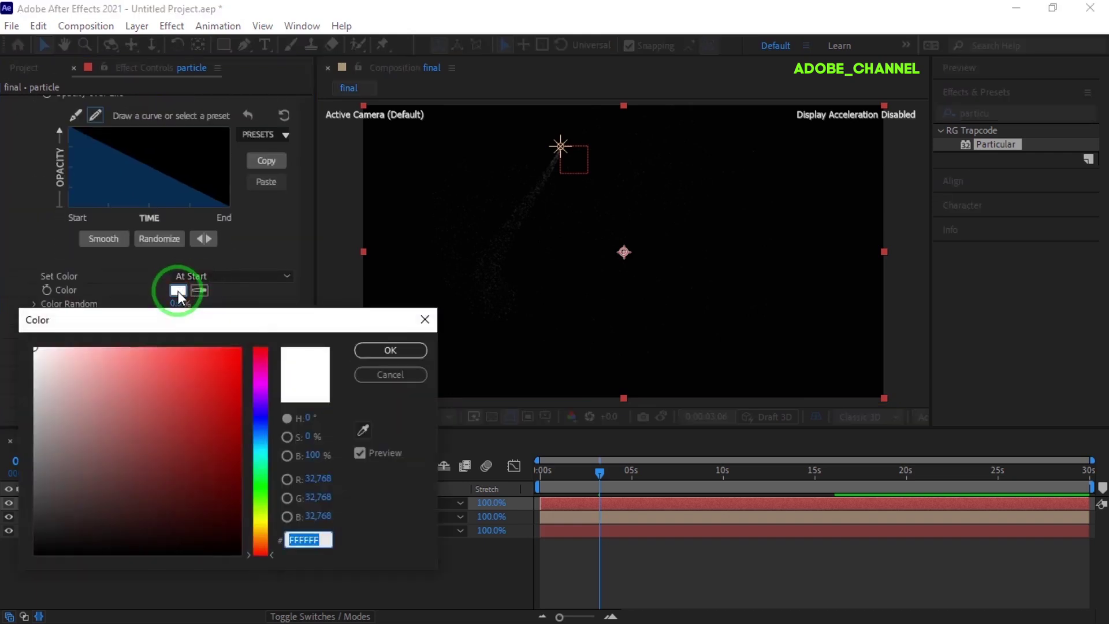
type("e93903")
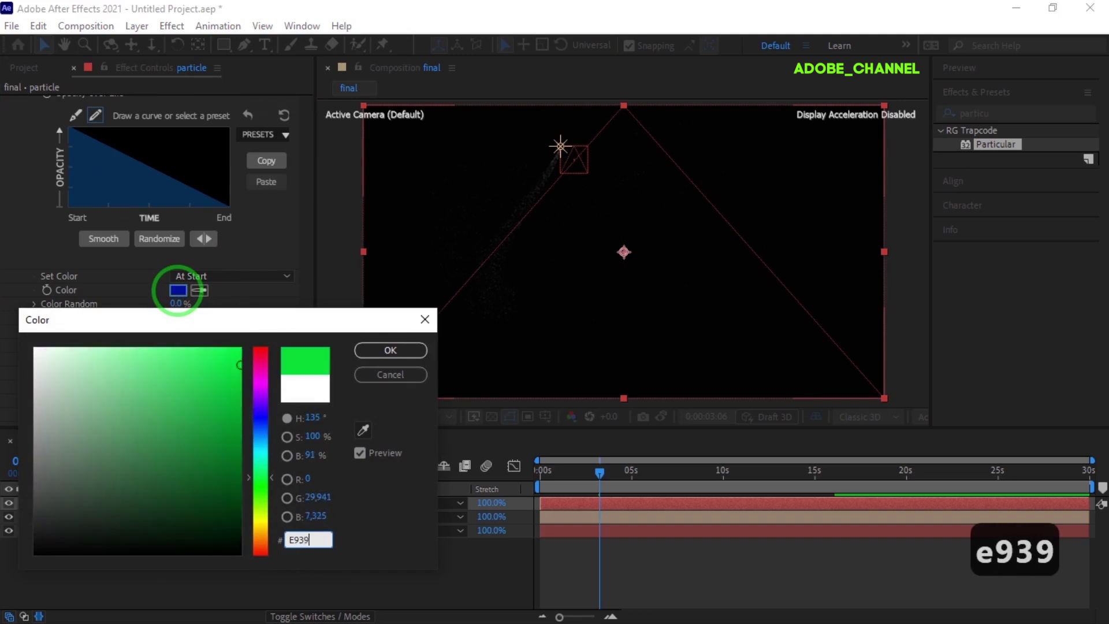
left_click(400, 348)
Step: Set Color Random to 10% and the particles' Blend Mode to Screen
left_click(183, 304)
type("10")
key("Return")
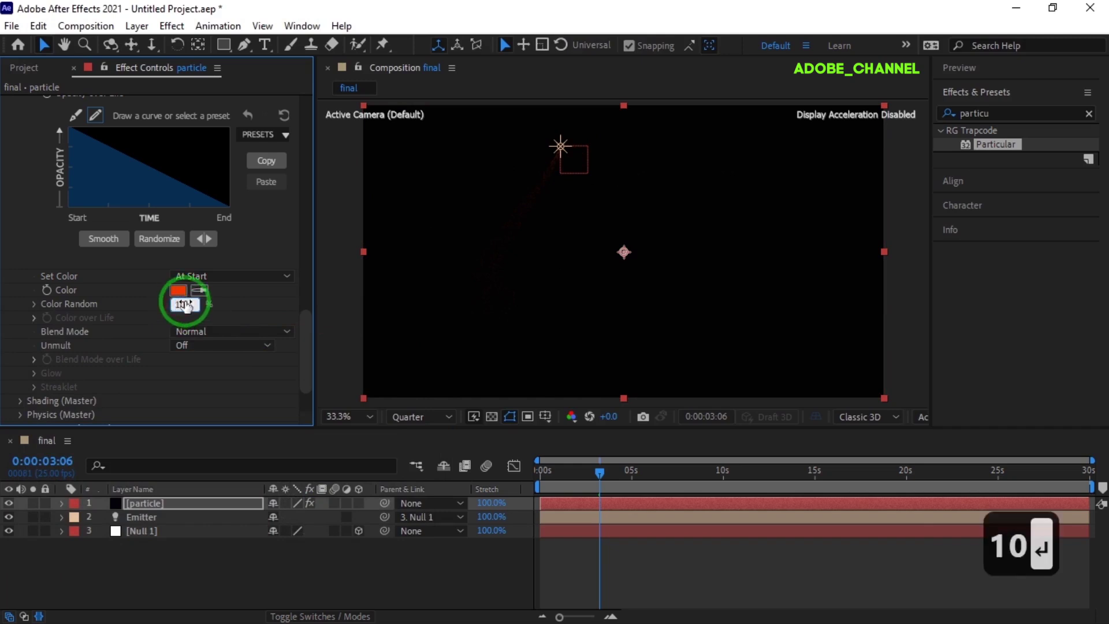
left_click(286, 333)
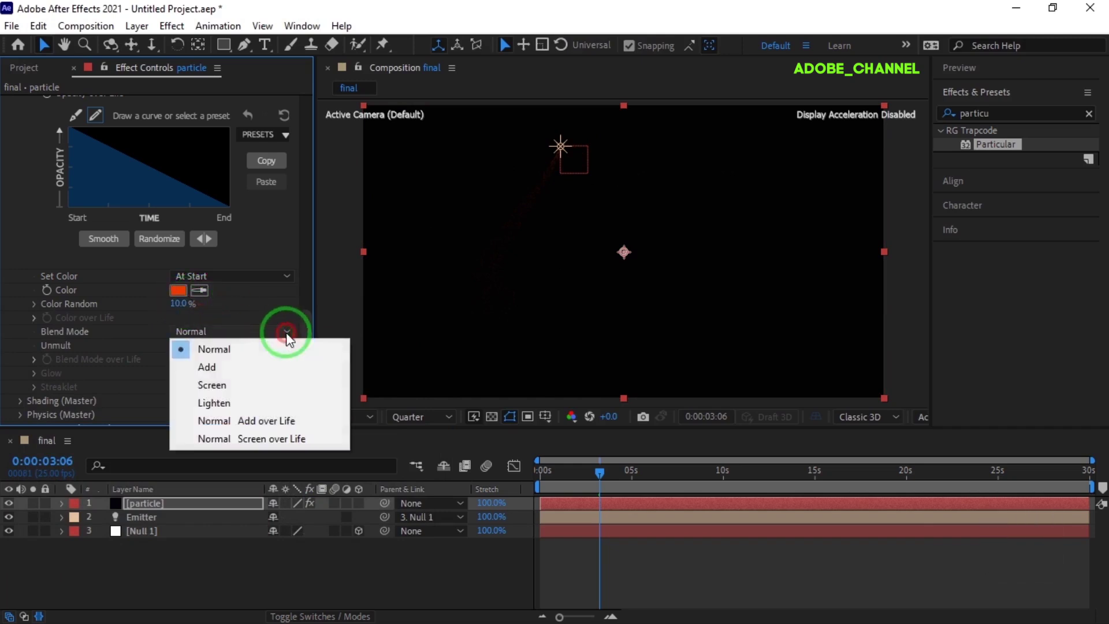
left_click(238, 389)
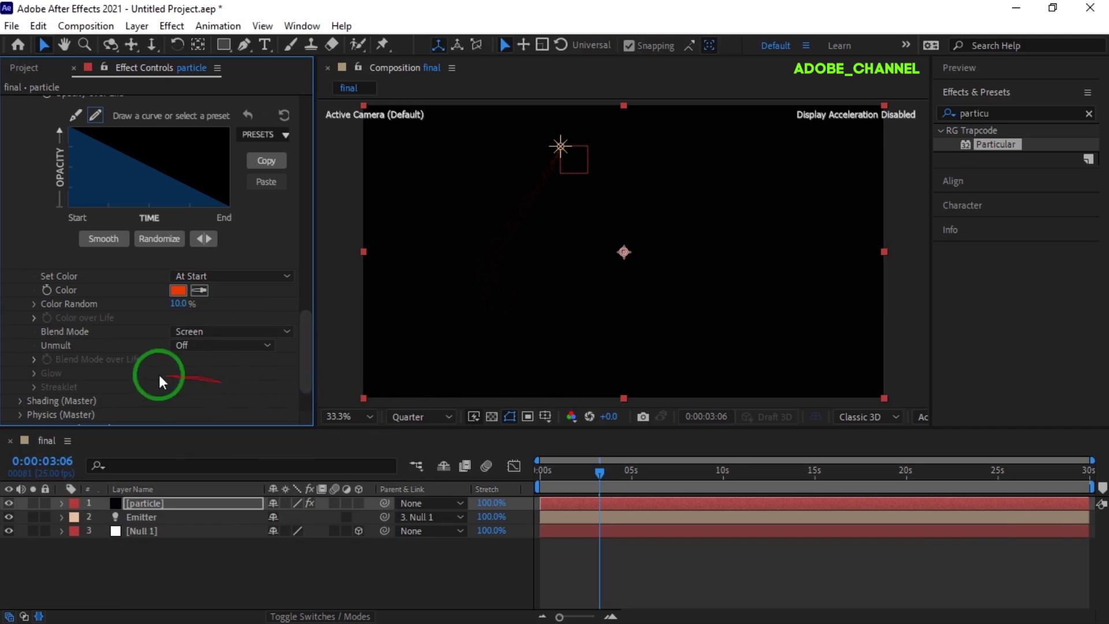
Step: In Physics (Master), set Gravity to 100 and the Air Turbulence Field's Affect Size to 10
left_click(20, 414)
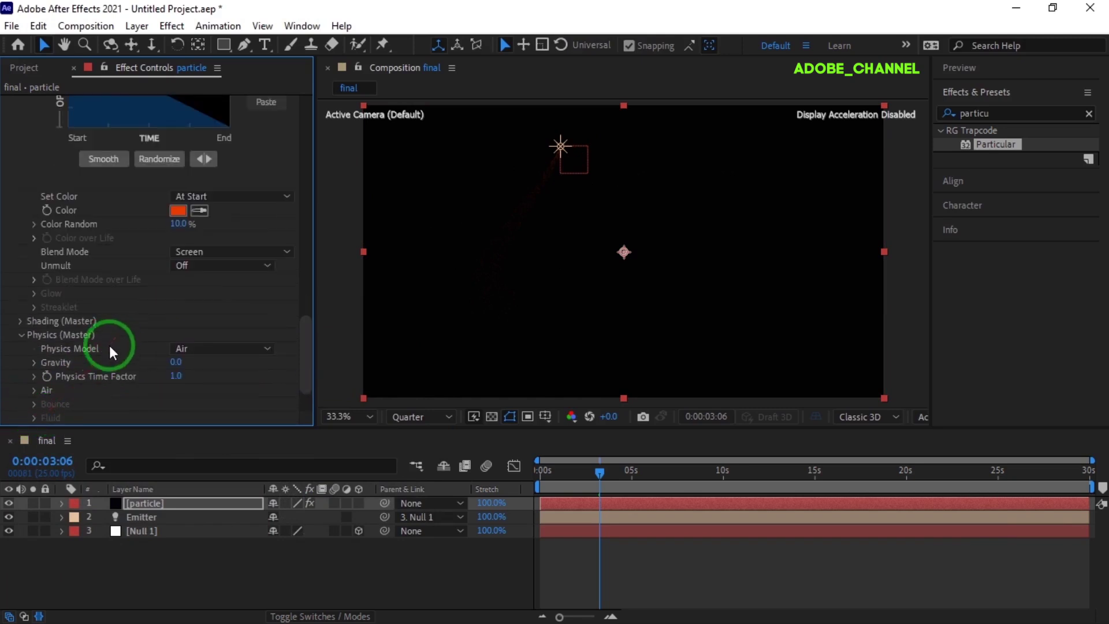
type("100")
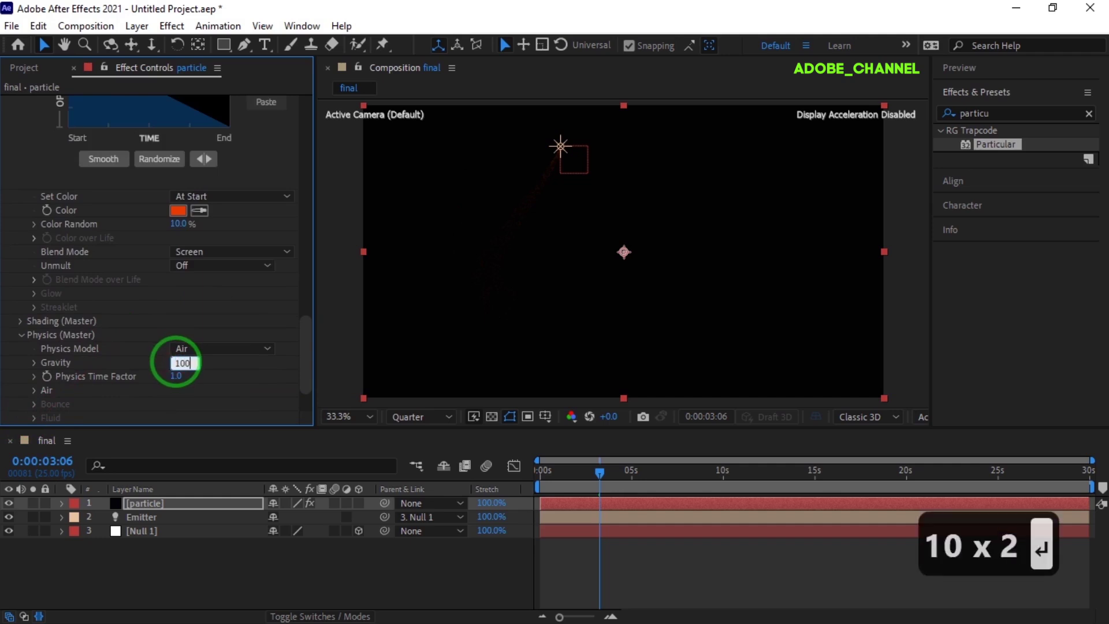
left_click(34, 390)
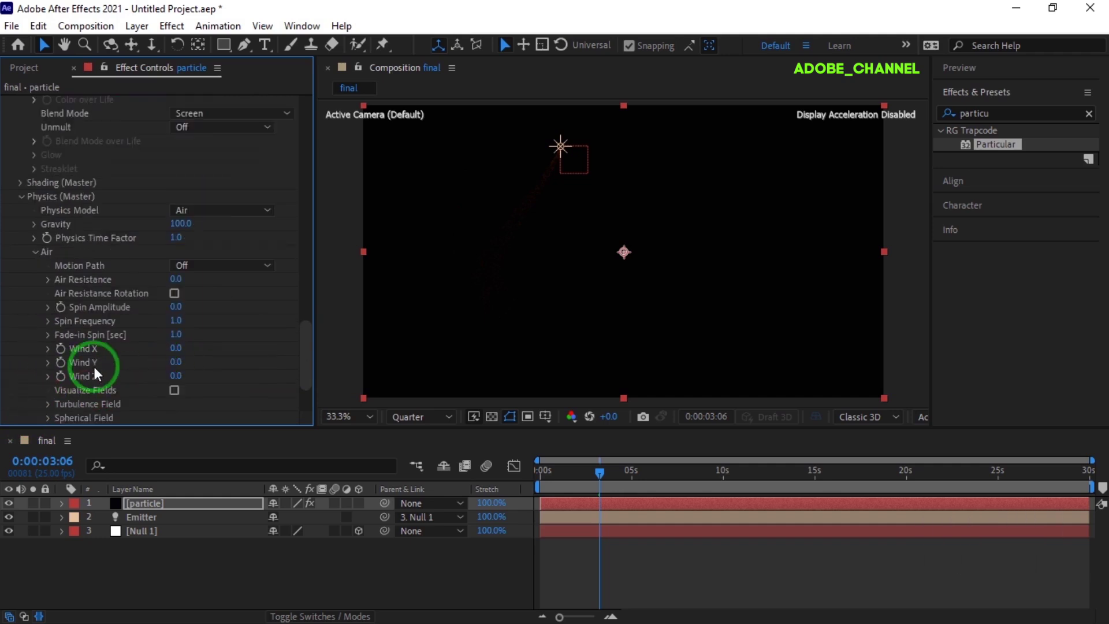
left_click(48, 404)
left_click(175, 237)
type("10")
key("Return")
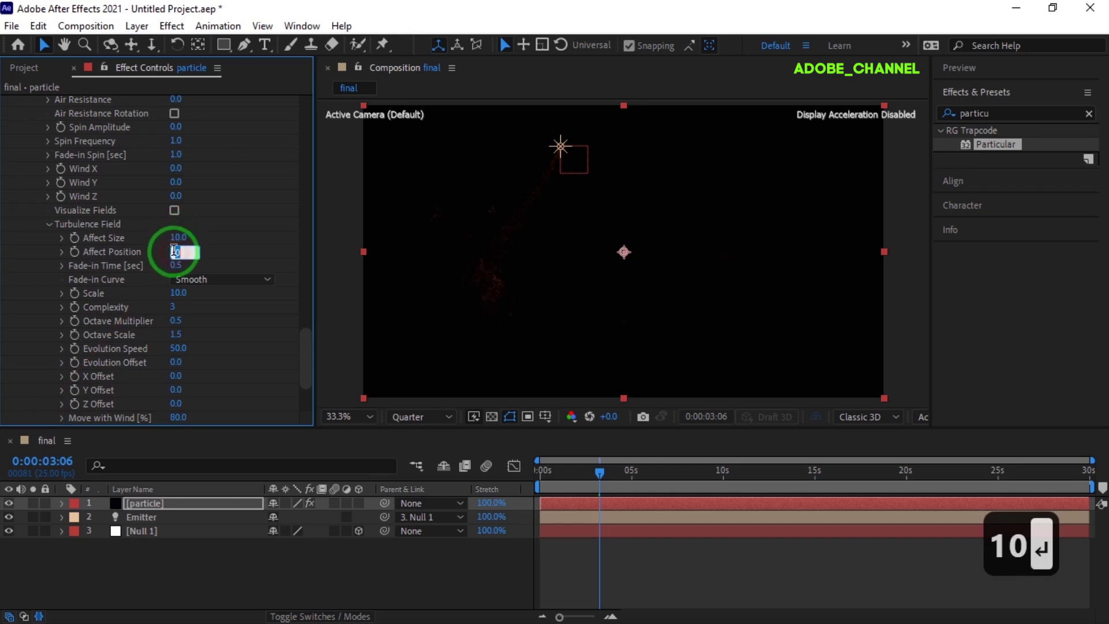
Step: Set the Turbulence Field's Affect Position to 150 and Fade-in Time to 1.2 seconds
type("150")
key("Return")
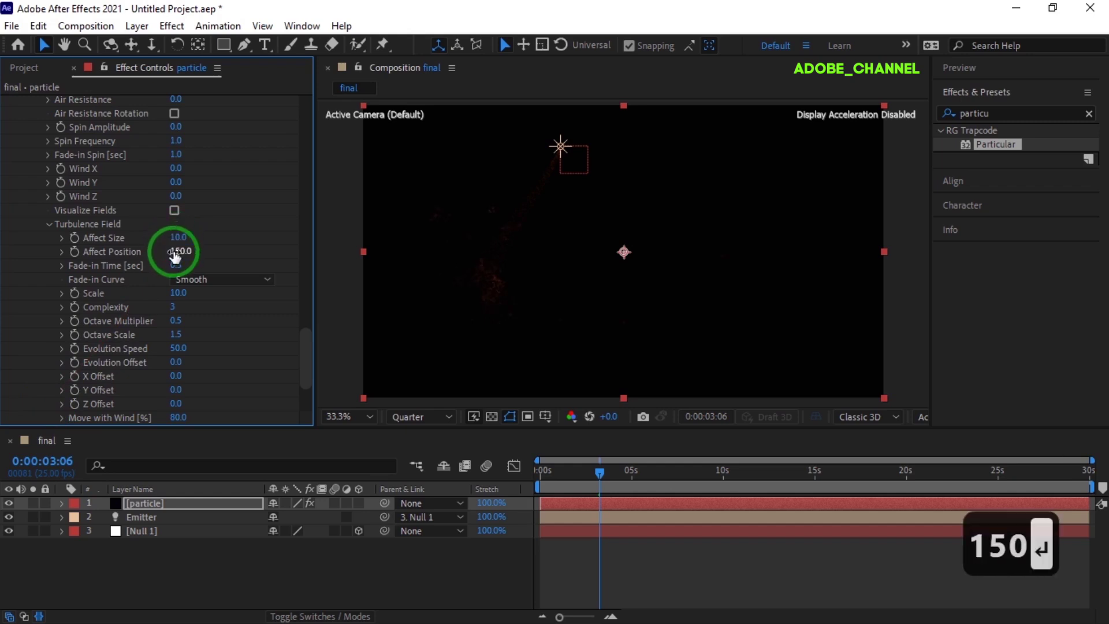
left_click(176, 269)
type("1.2")
key("Return")
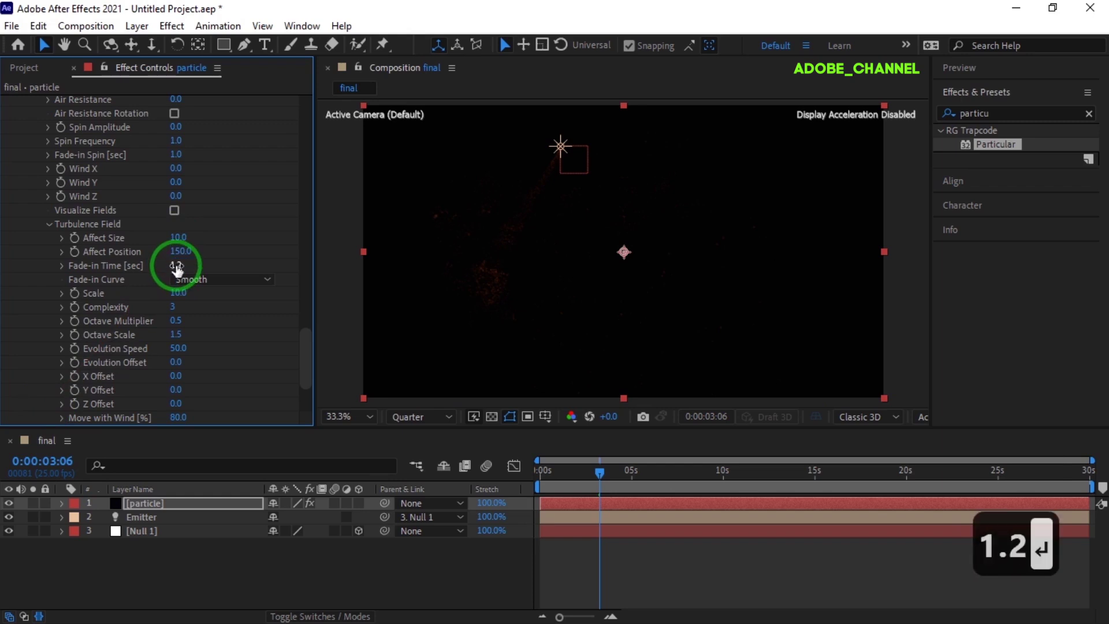
Step: Set Motion Blur to On in Particular's Rendering settings
scroll(99, 289, "down", 4)
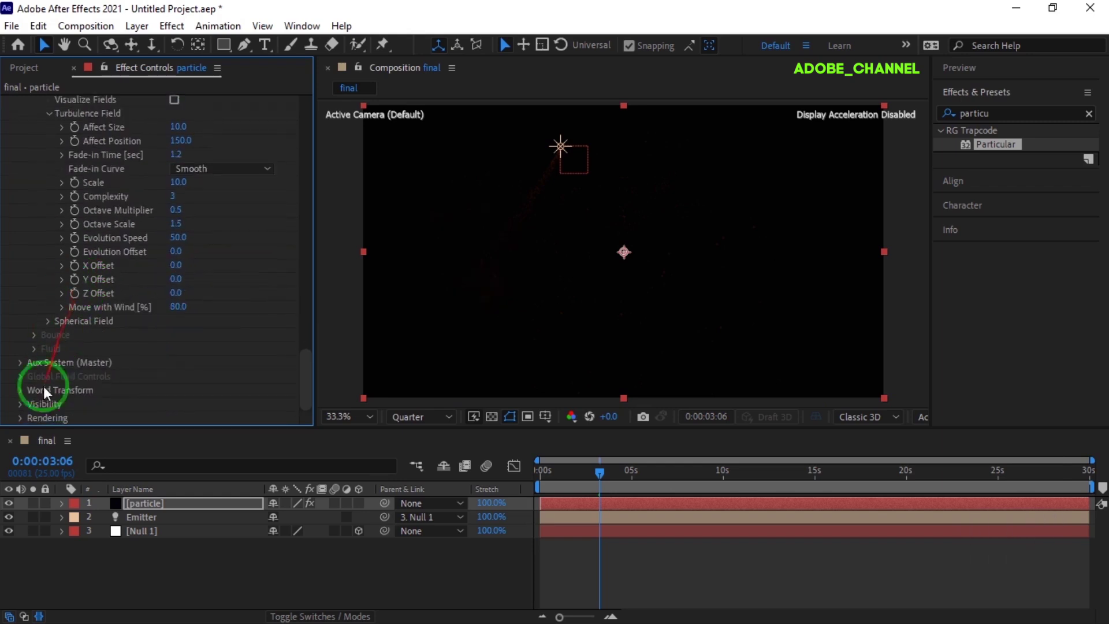
left_click(21, 418)
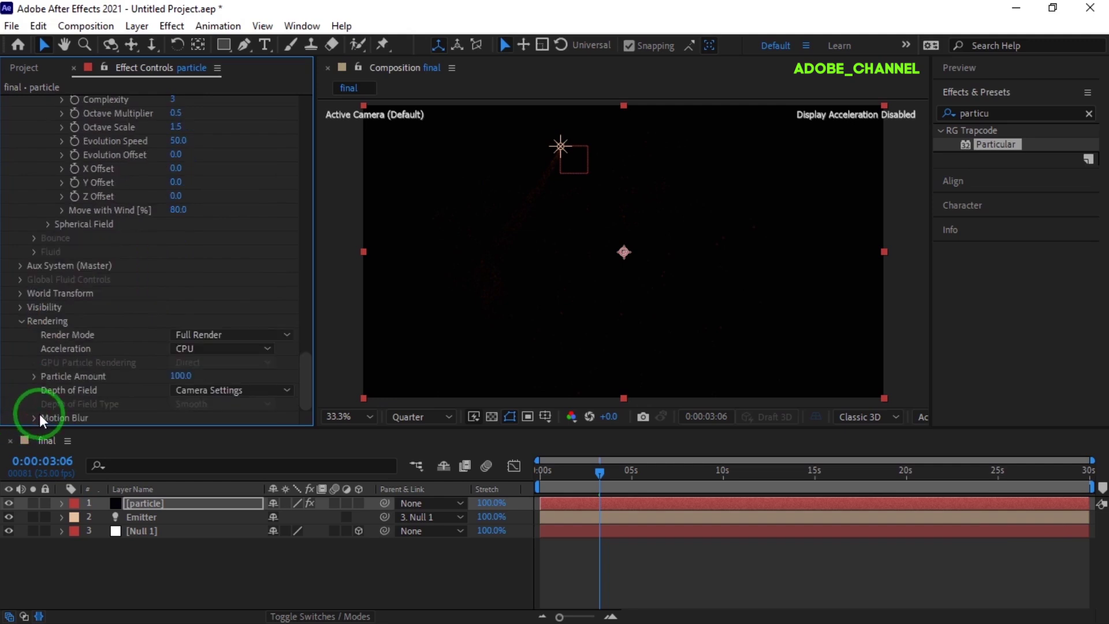
left_click(35, 417)
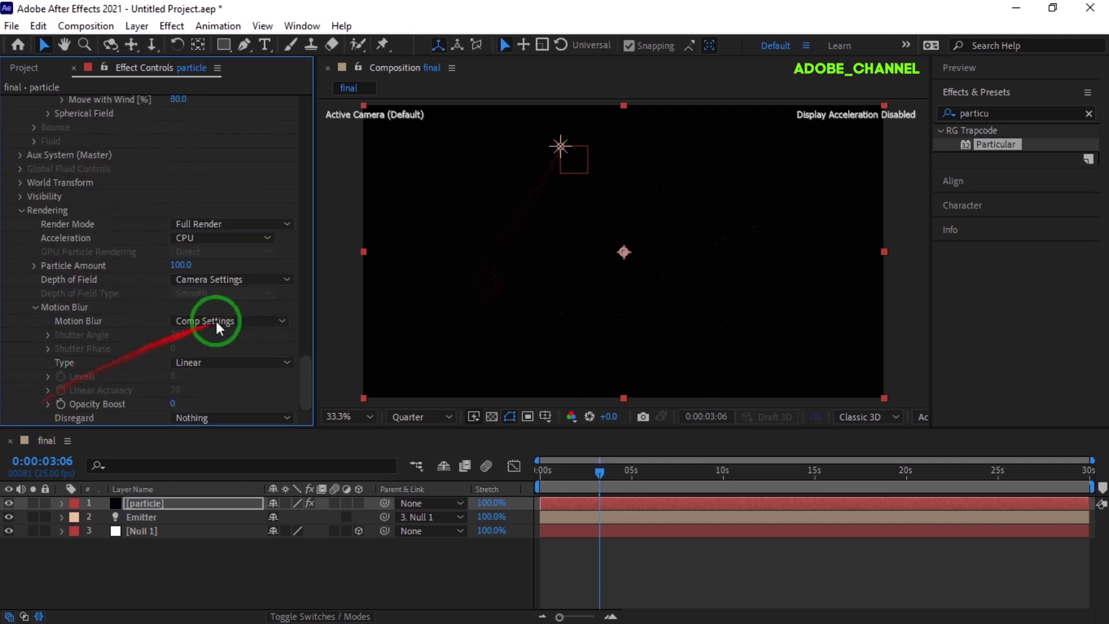
left_click(281, 321)
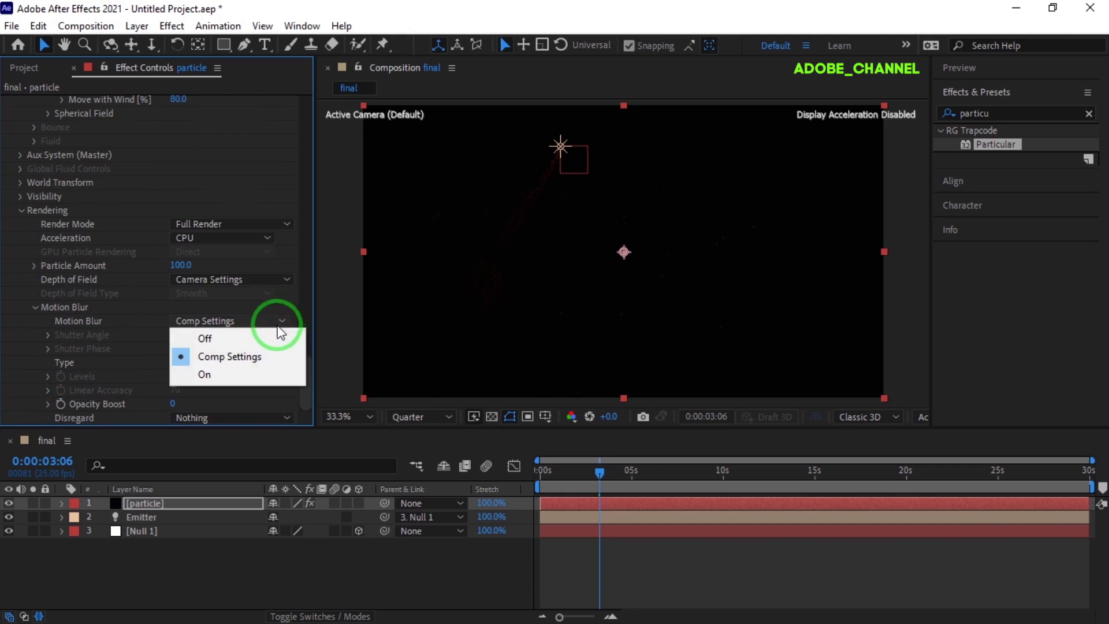
left_click(252, 375)
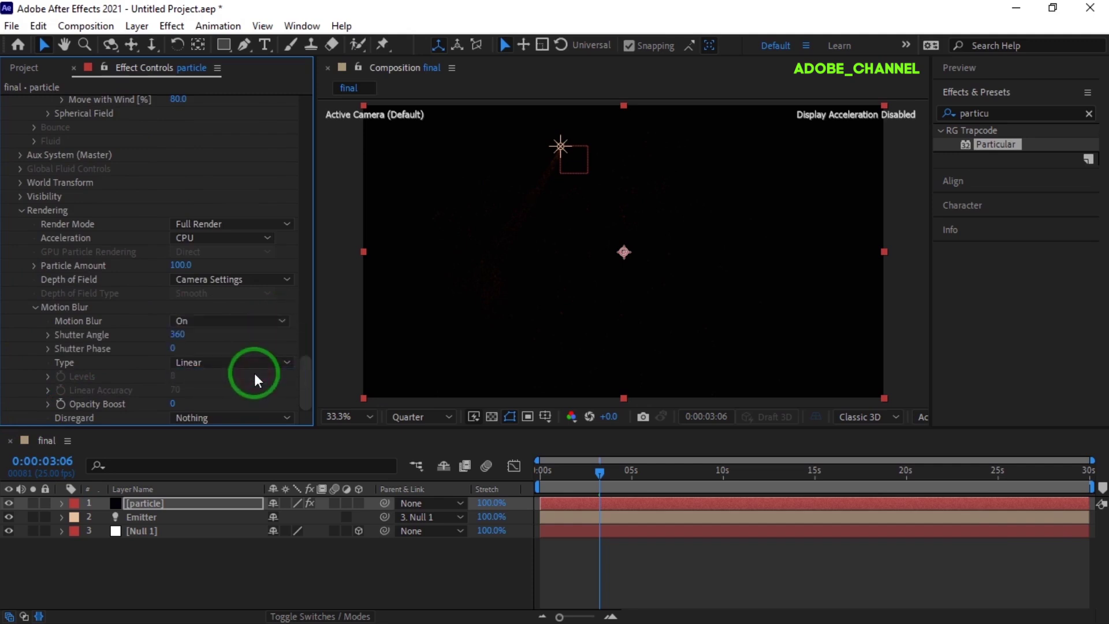
Step: Set the motion blur's Shutter Angle to 750 and Shutter Phase to -100
type("750")
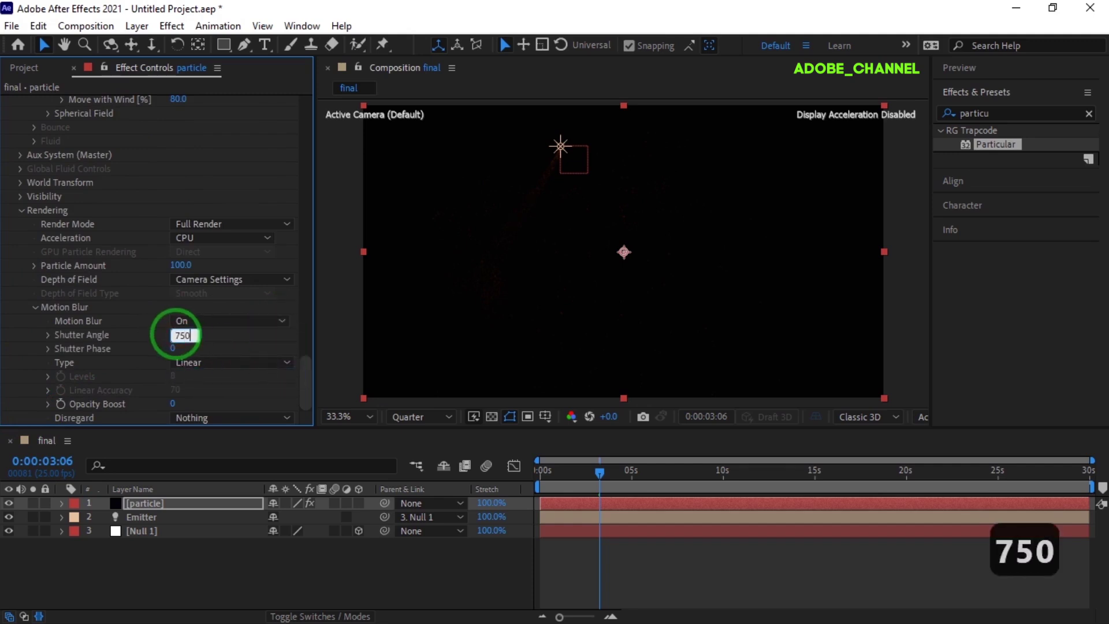
key("Return")
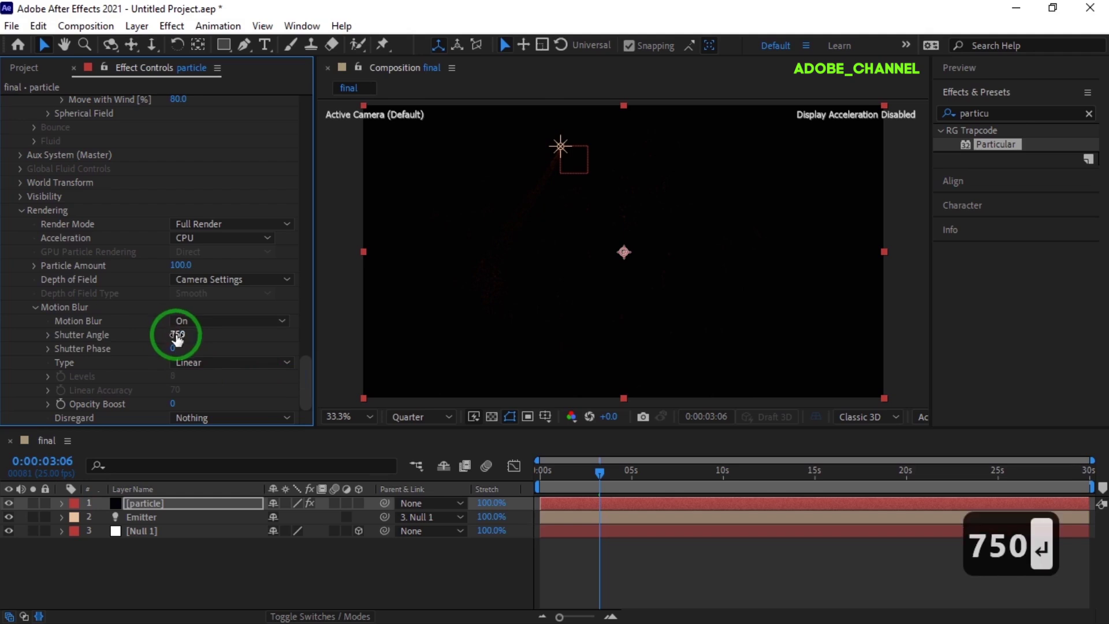
type("-100")
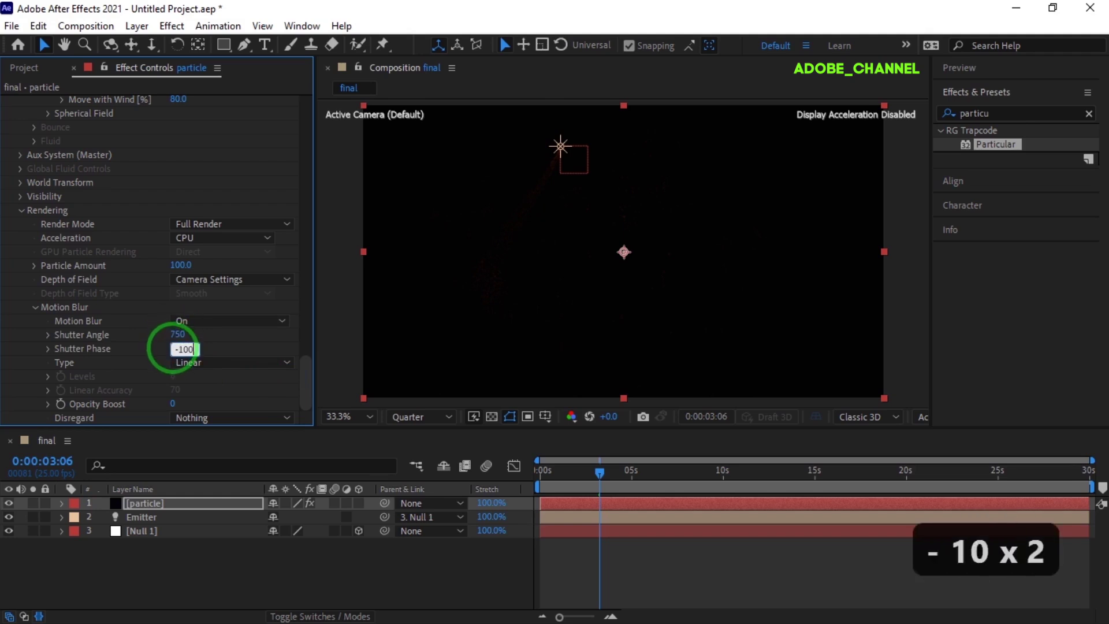
key("Return")
Step: Set the motion blur Type to Subframe Sample with 14 Levels
left_click(284, 363)
left_click(274, 399)
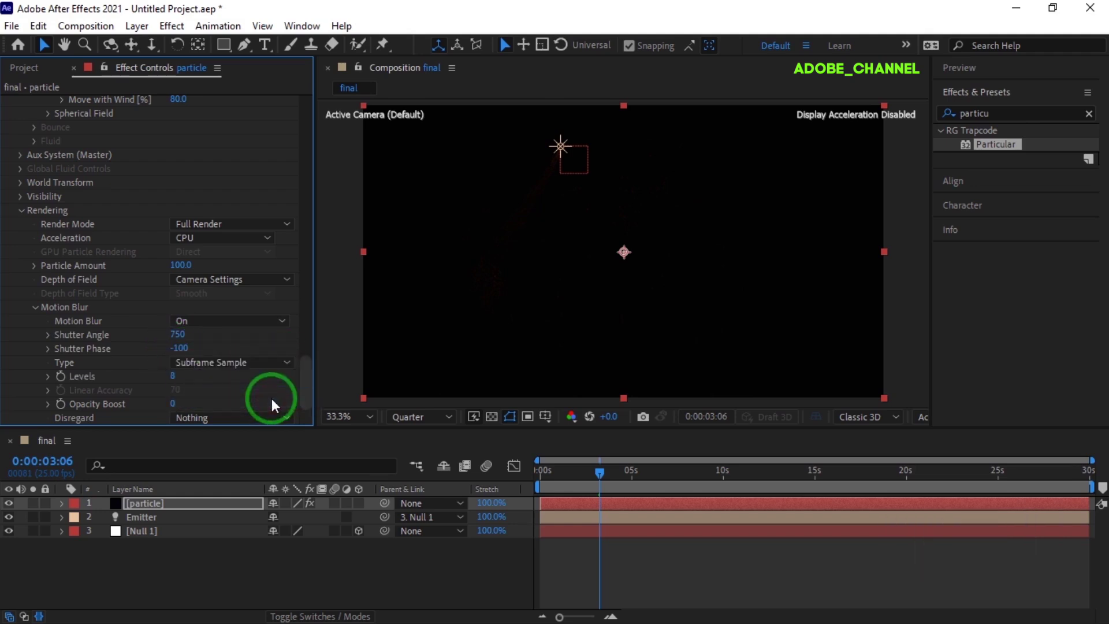
type("14")
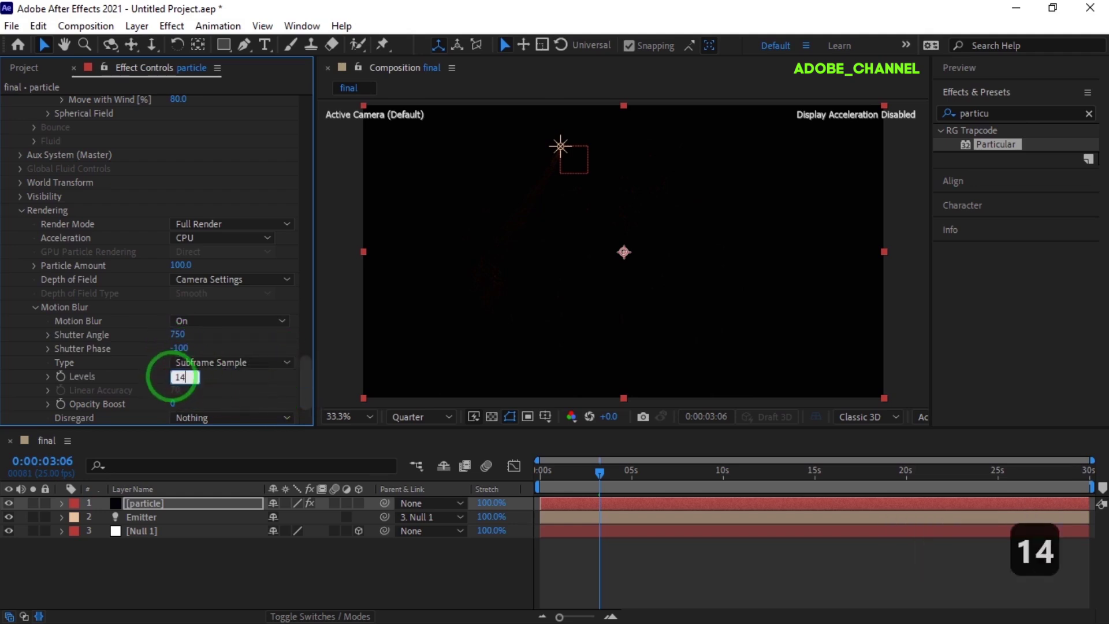
key("Return")
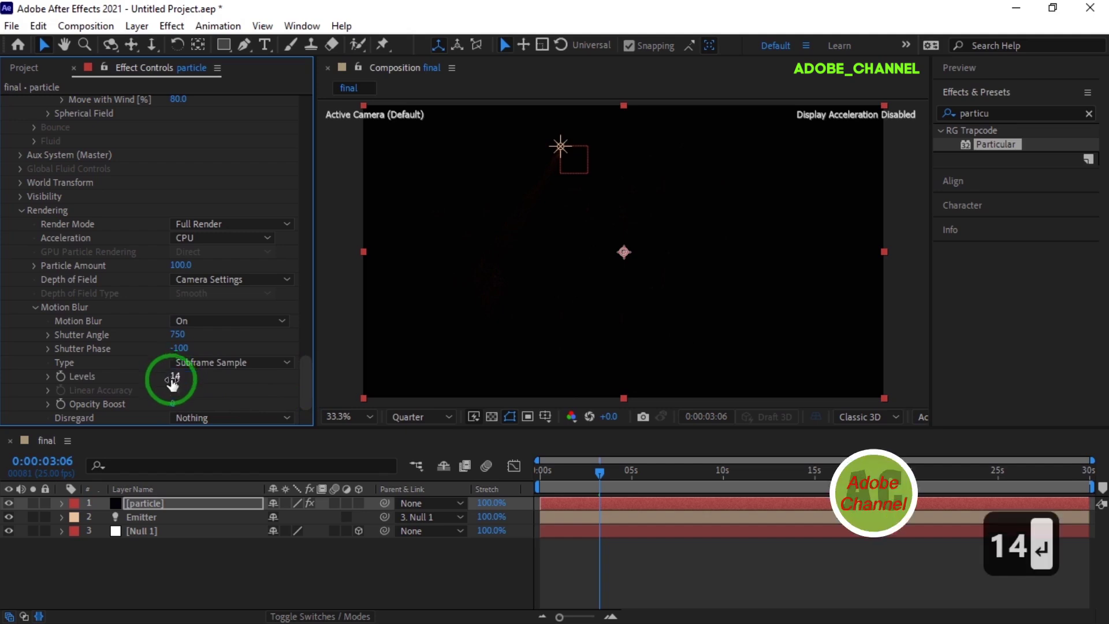
Step: Set the motion blur's Opacity Boost to 100 and move the current time to 0:00:06:16
left_click(176, 403)
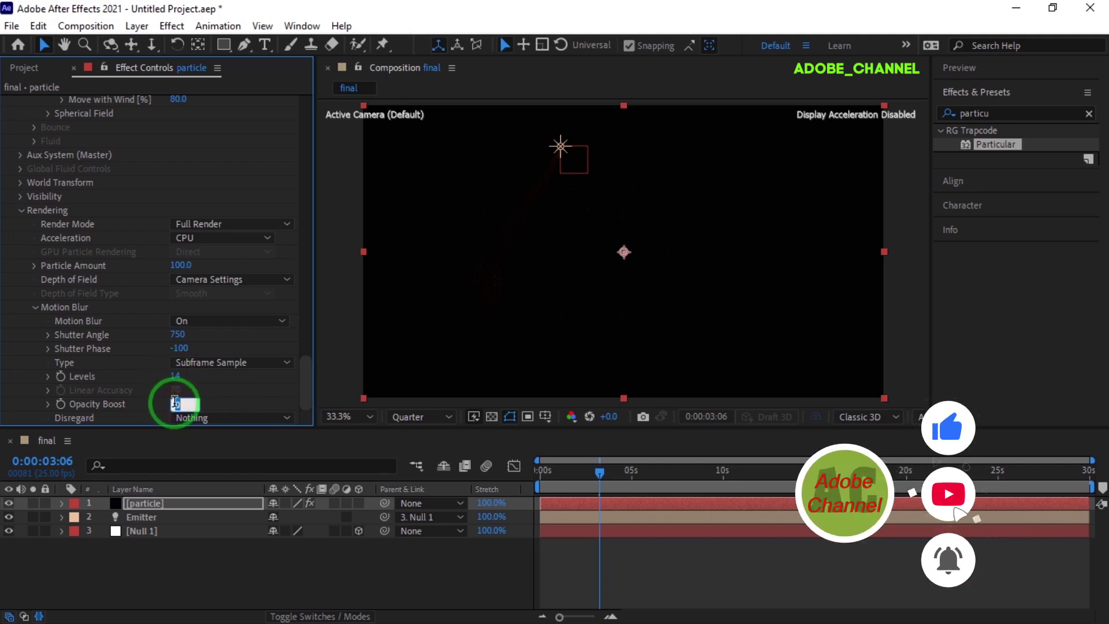
type("100")
key("Return")
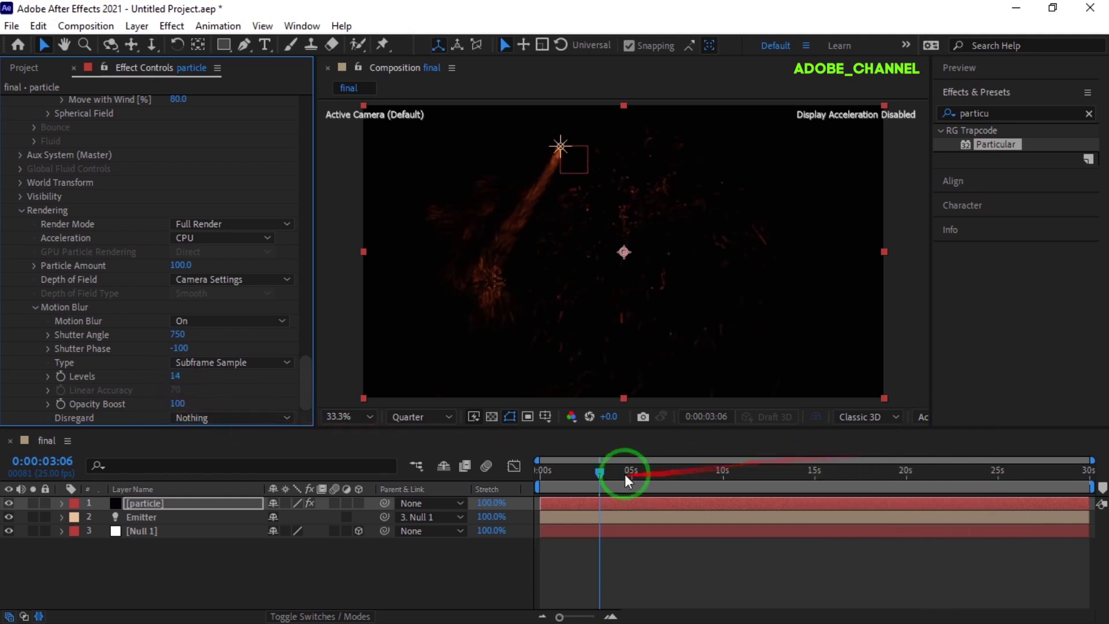
left_click_drag(600, 477, 663, 481)
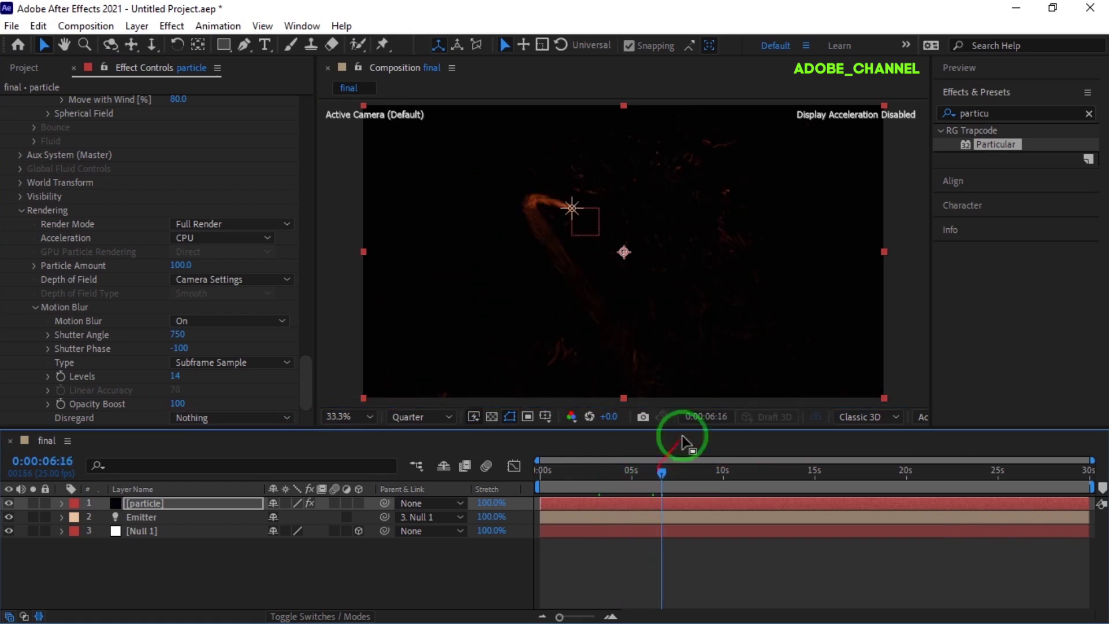
Step: Find the Stylize Glow effect and apply it to the particle layer
left_click_drag(1008, 114, 945, 118)
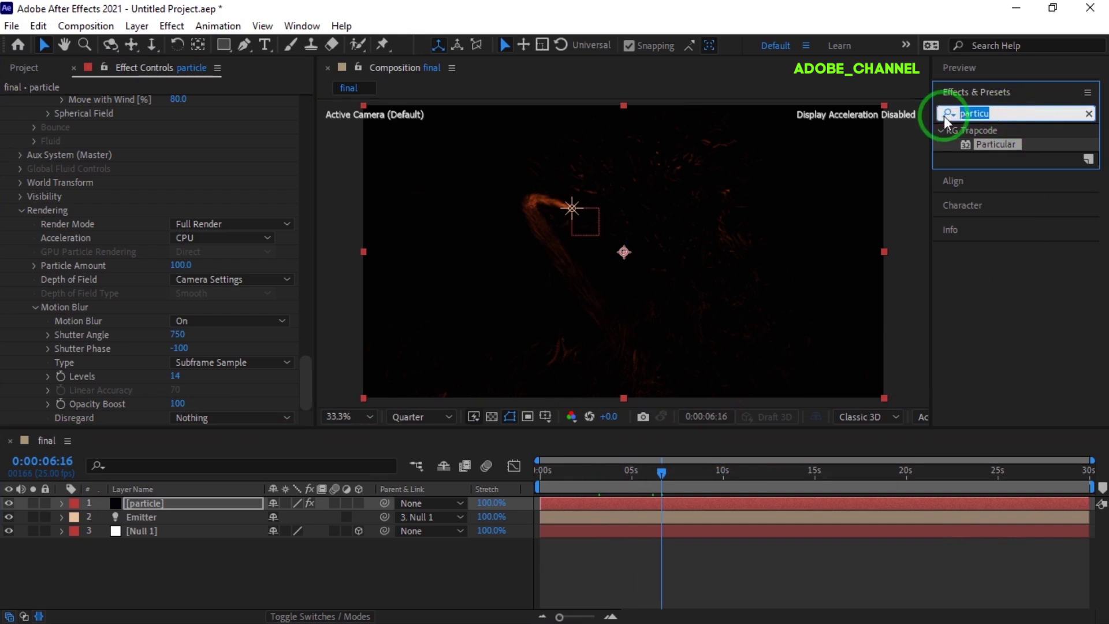
type("glow")
left_click(985, 269)
double_click(983, 269)
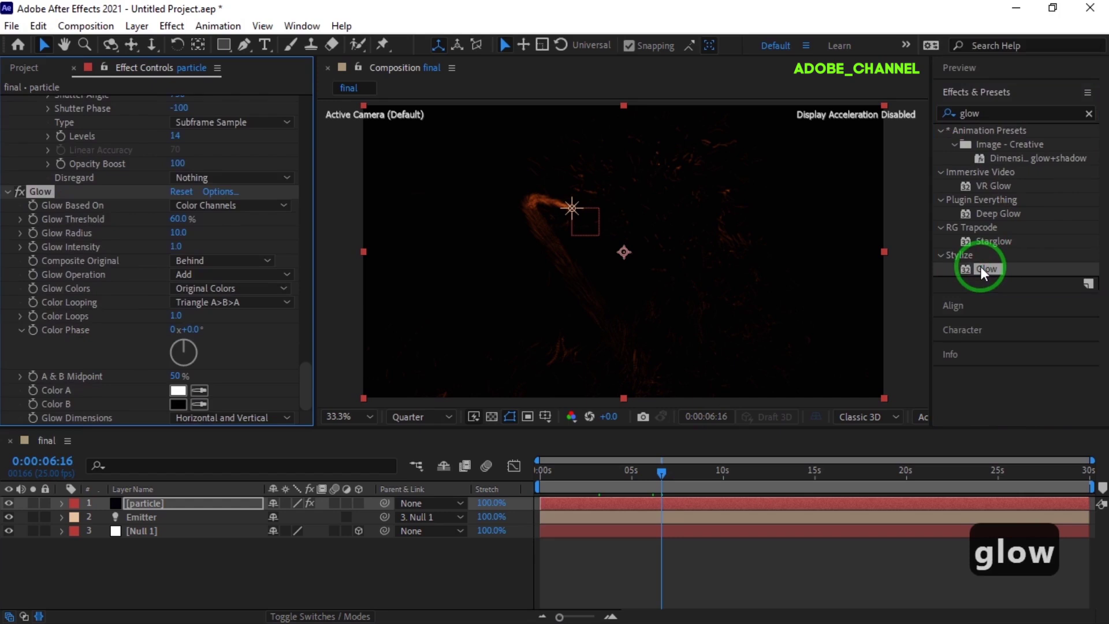
Step: Set the Glow effect's Threshold to 55%, Radius to 7 and Intensity to 0.5
left_click_drag(982, 270, 410, 205)
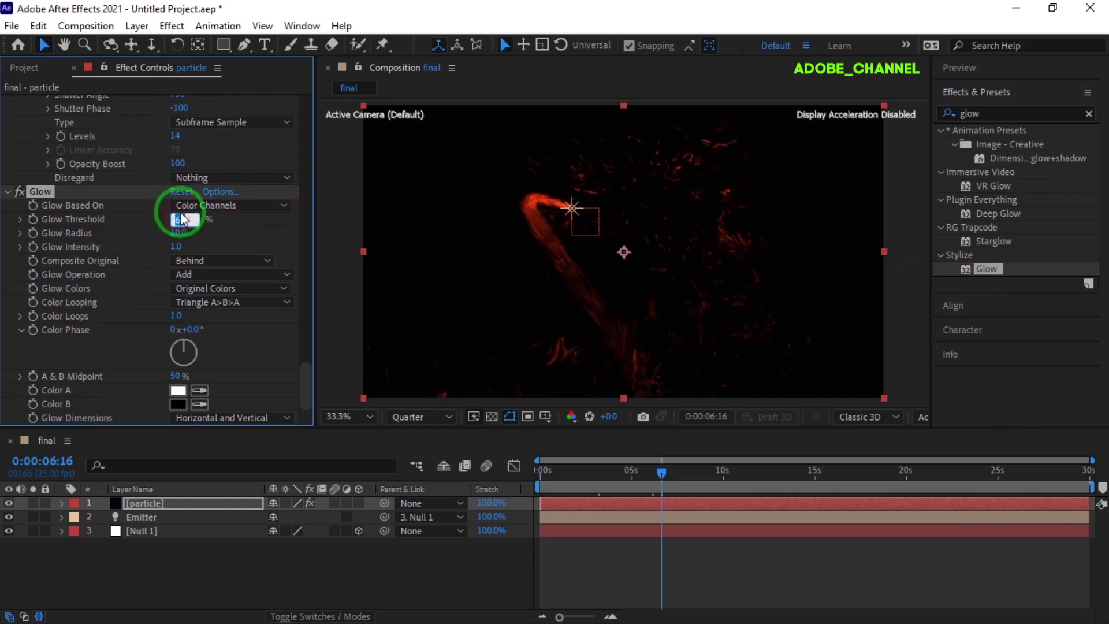
type("55")
key("Return")
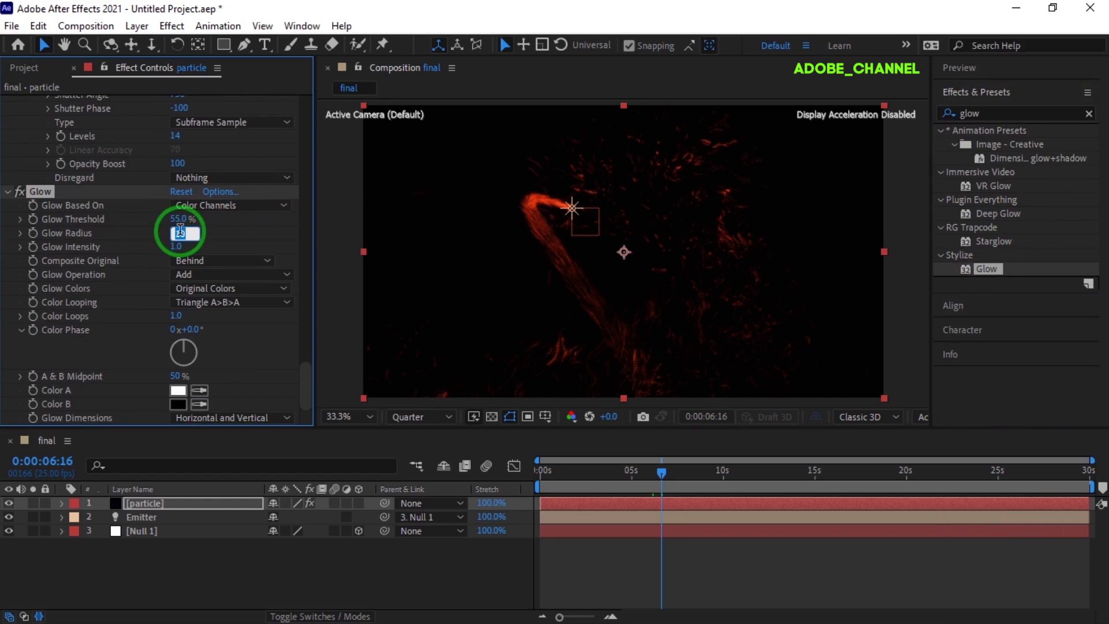
type("7")
key("Return")
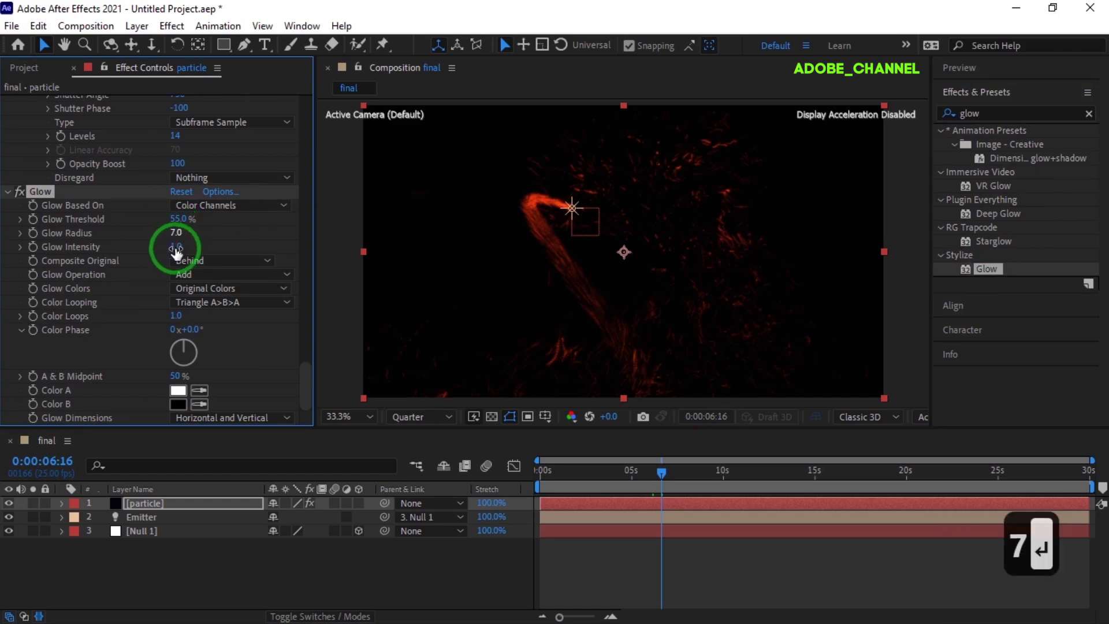
type(".5")
key("Return")
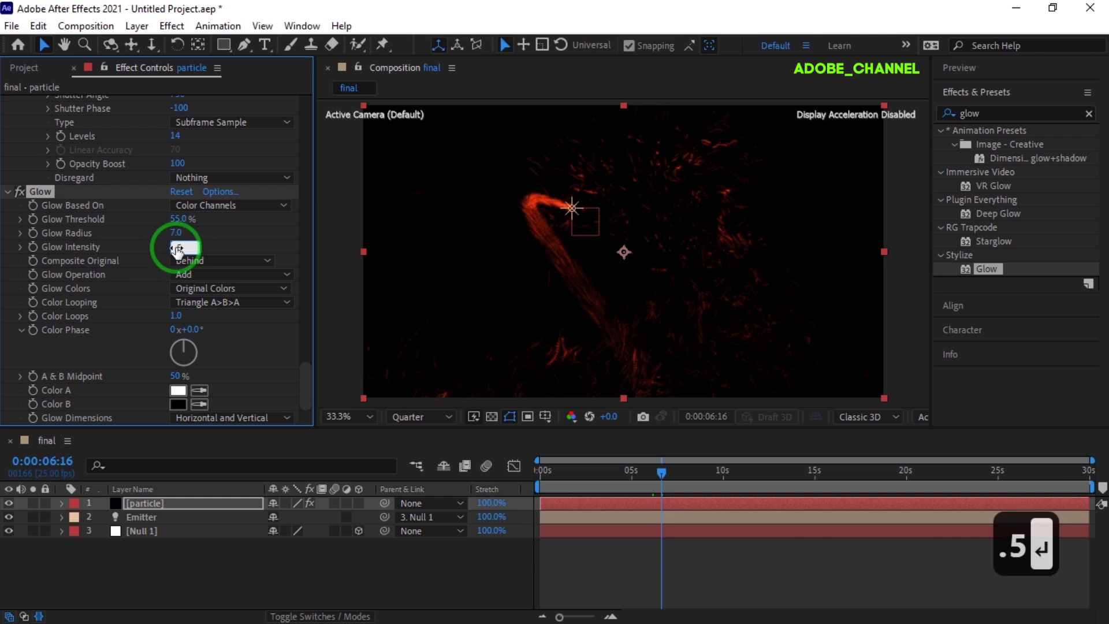
Step: Duplicate the particle layer and flip the upper copy horizontally
left_click(185, 502)
key("ctrl+d")
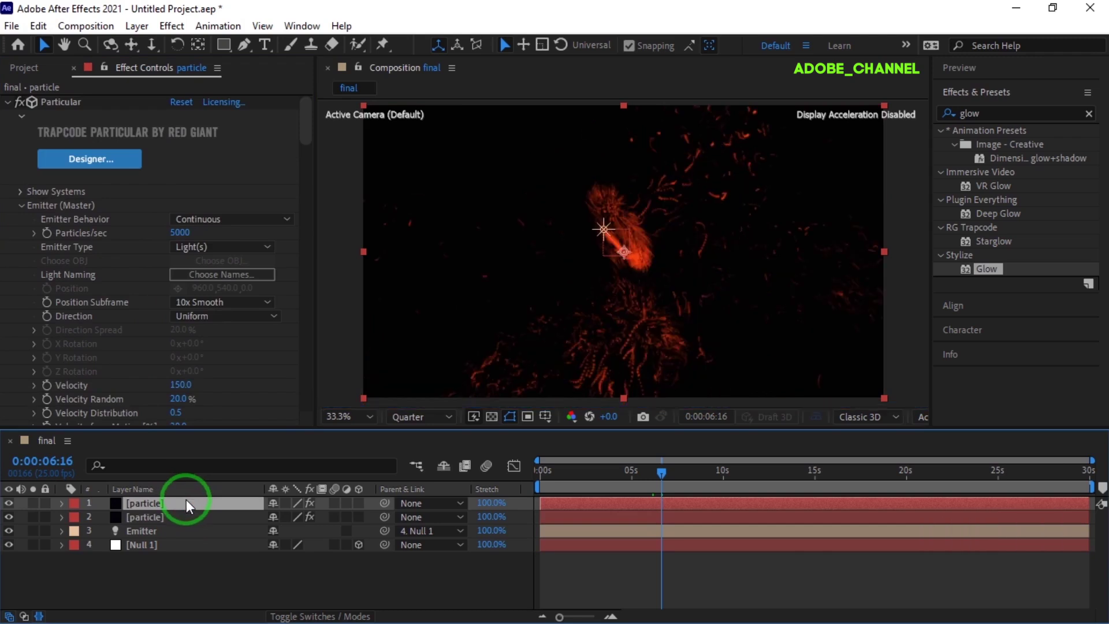
right_click(186, 500)
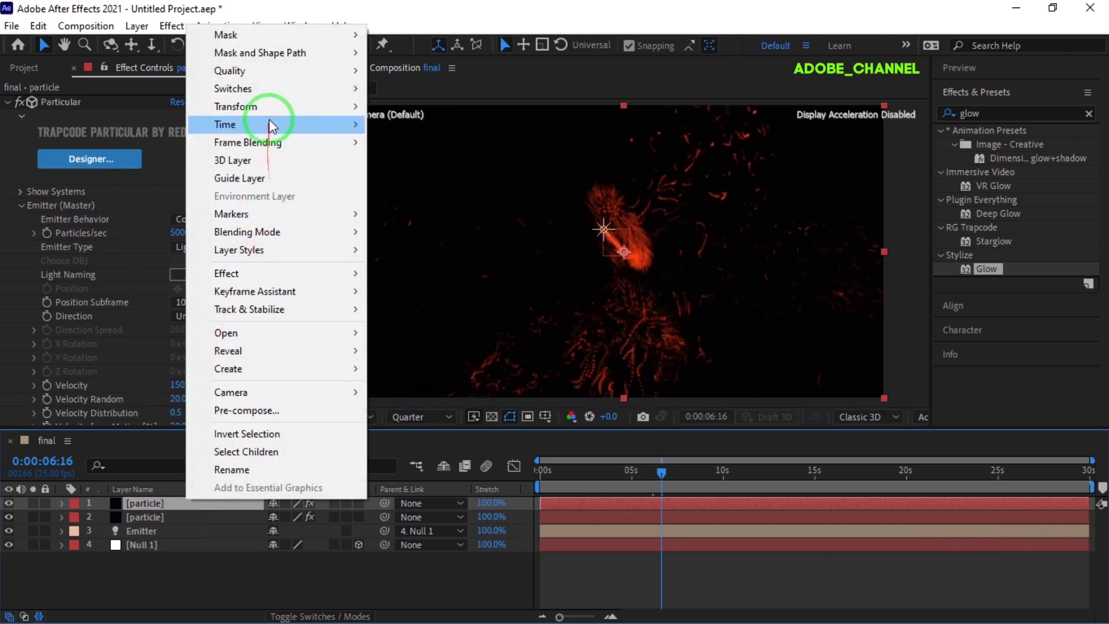
mouse_move(297, 107)
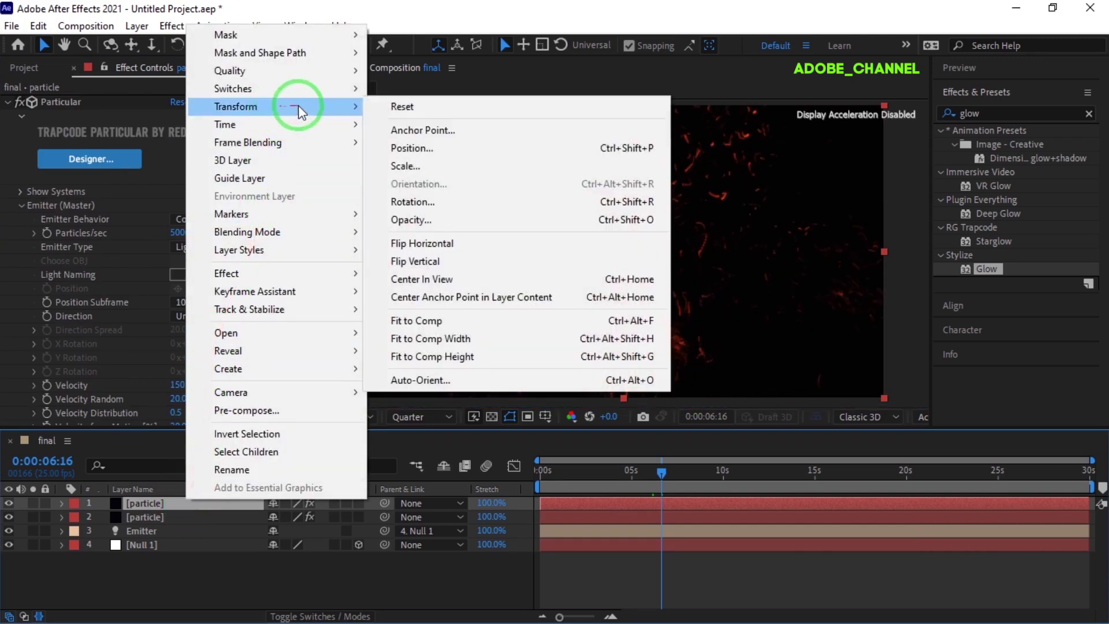
left_click(416, 245)
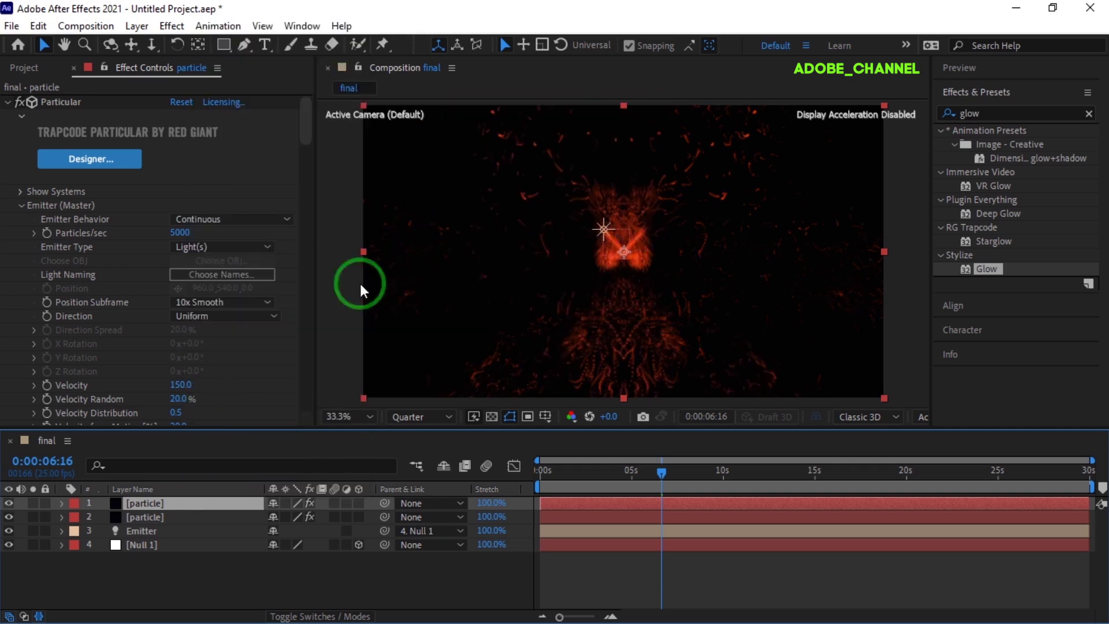
Step: Flip the upper particle layer vertically as well
right_click(226, 503)
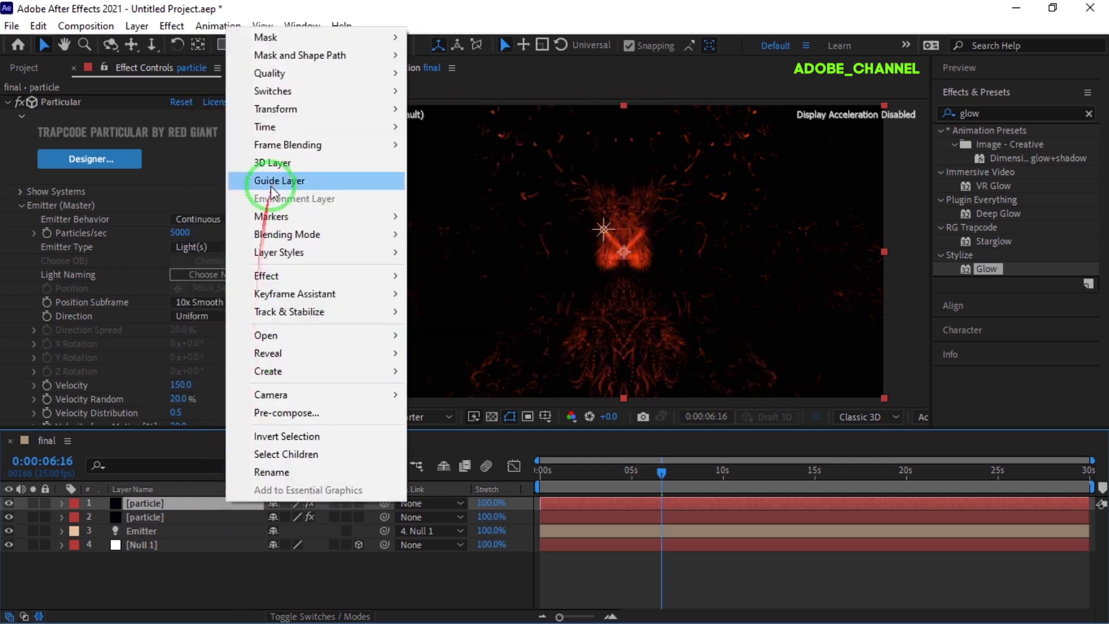
mouse_move(382, 116)
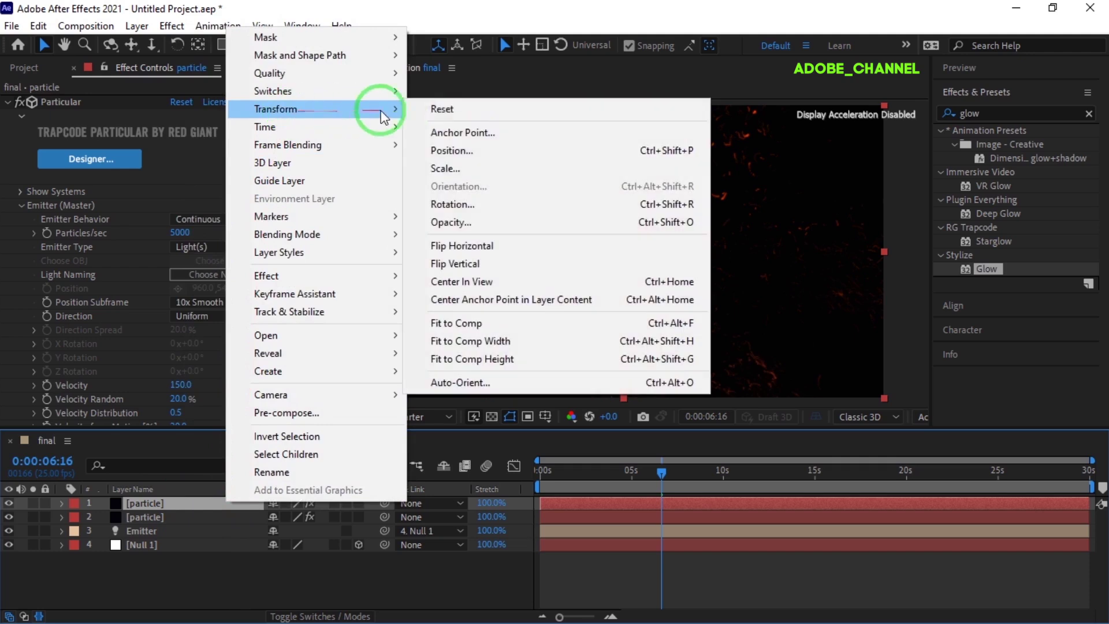
left_click(445, 263)
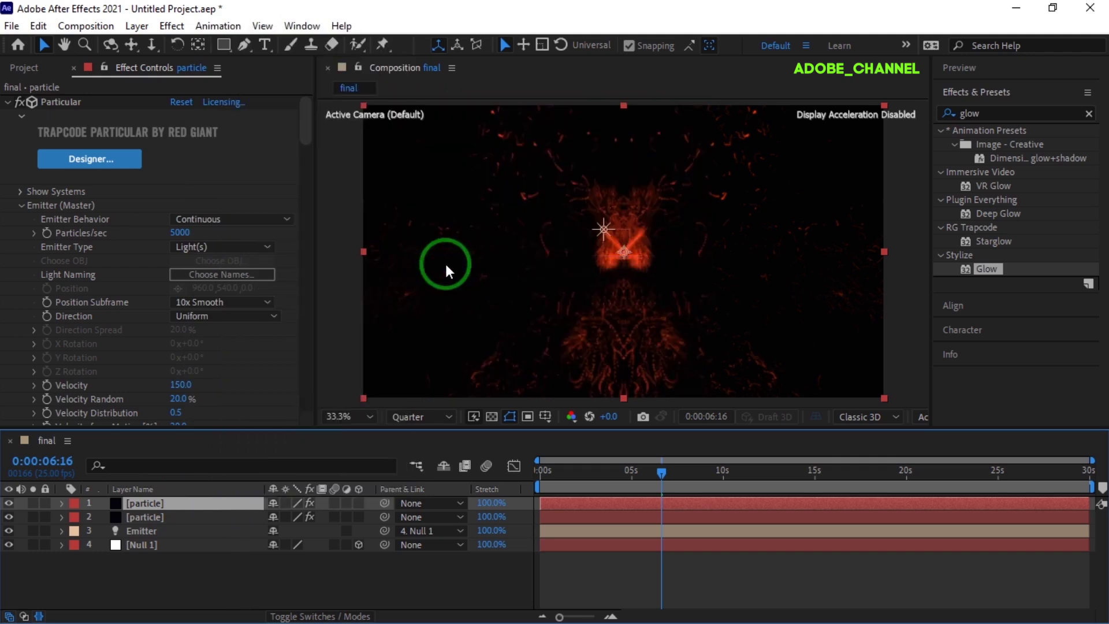
Step: Show the layer blending modes and set both particle layers to Screen
left_click(327, 616)
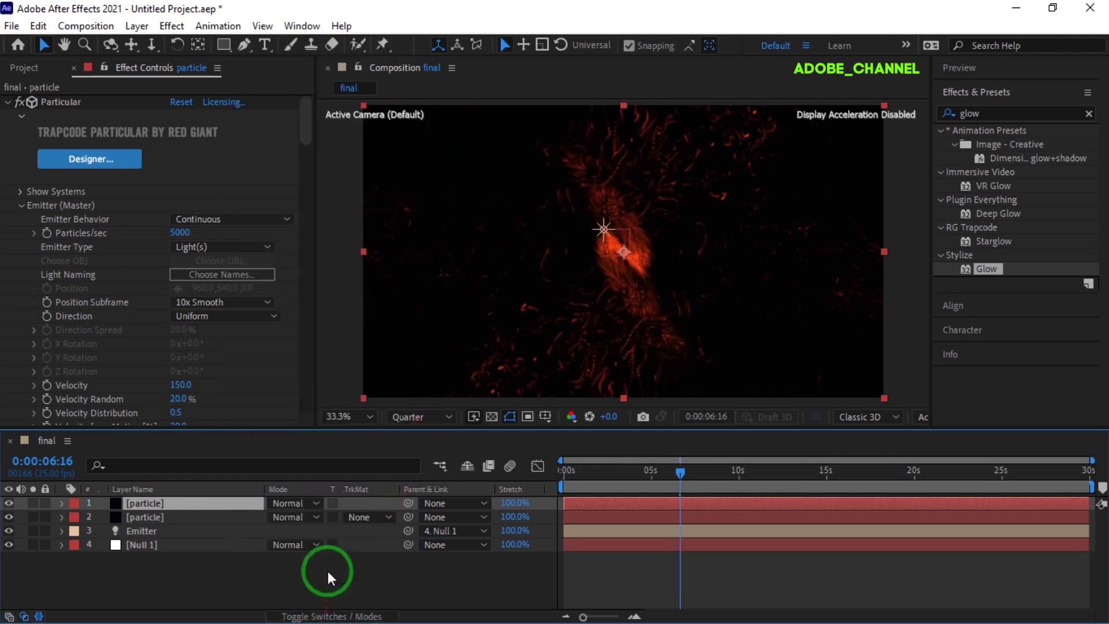
left_click(200, 517, "ctrl")
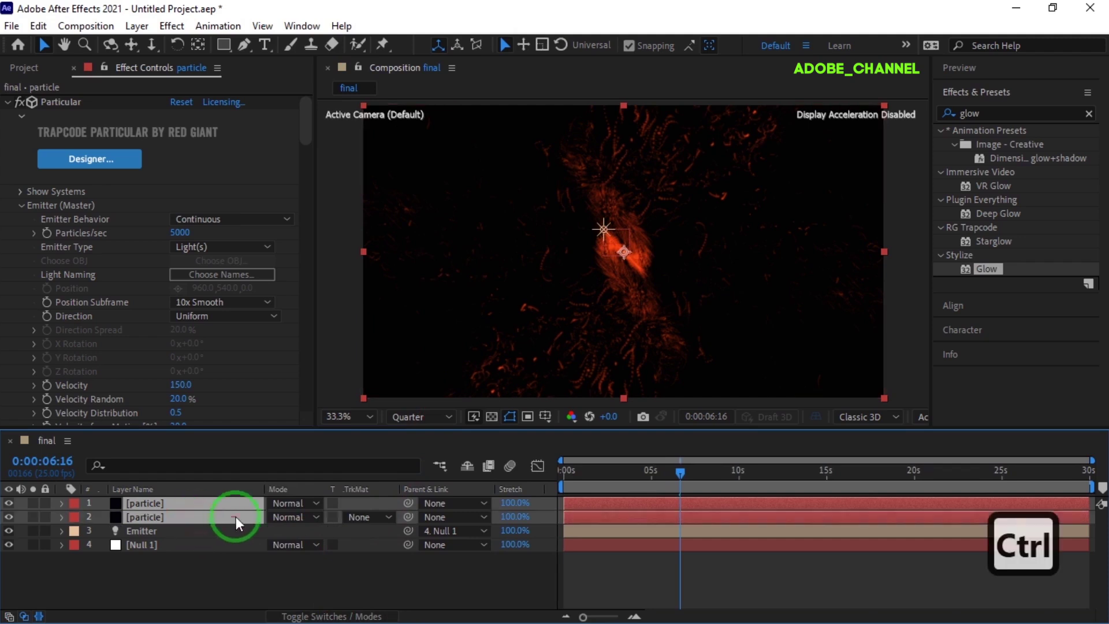
left_click(314, 502)
left_click(342, 298)
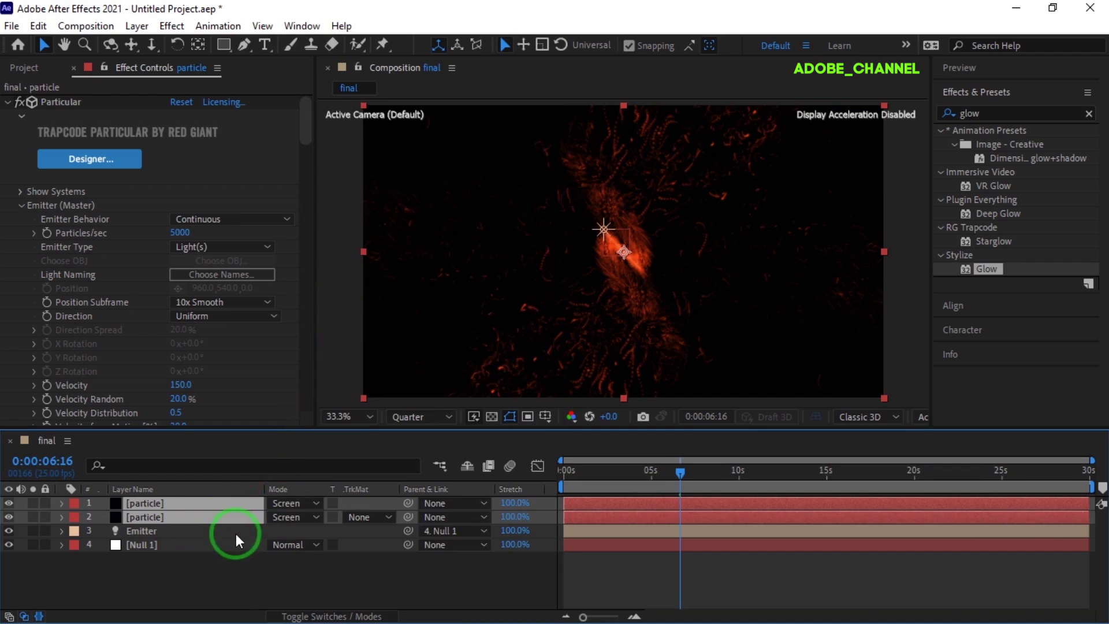
Step: Change the upper particle layer's Particular particle color to yellow, D6E903
left_click(207, 532)
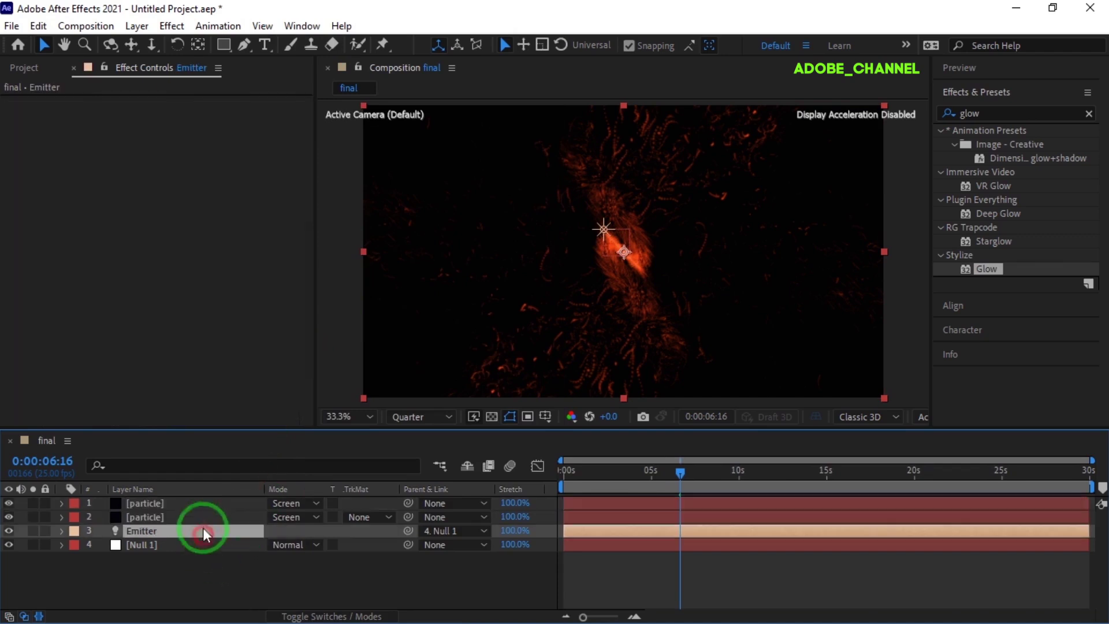
left_click(187, 500)
scroll(190, 326, "down", 15)
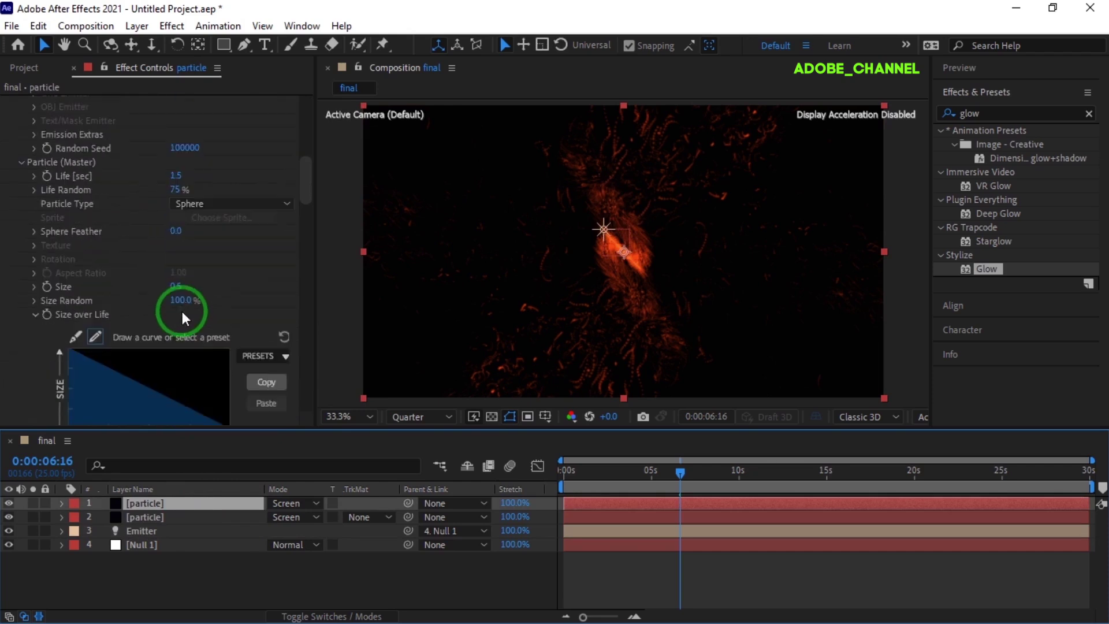
left_click(179, 318)
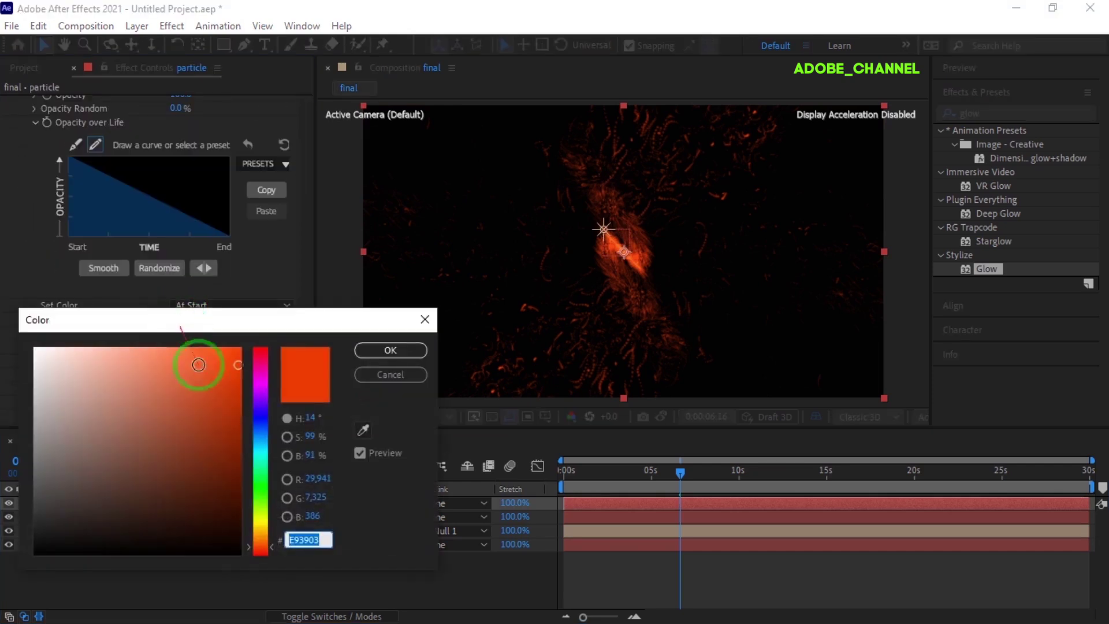
left_click_drag(259, 523, 256, 516)
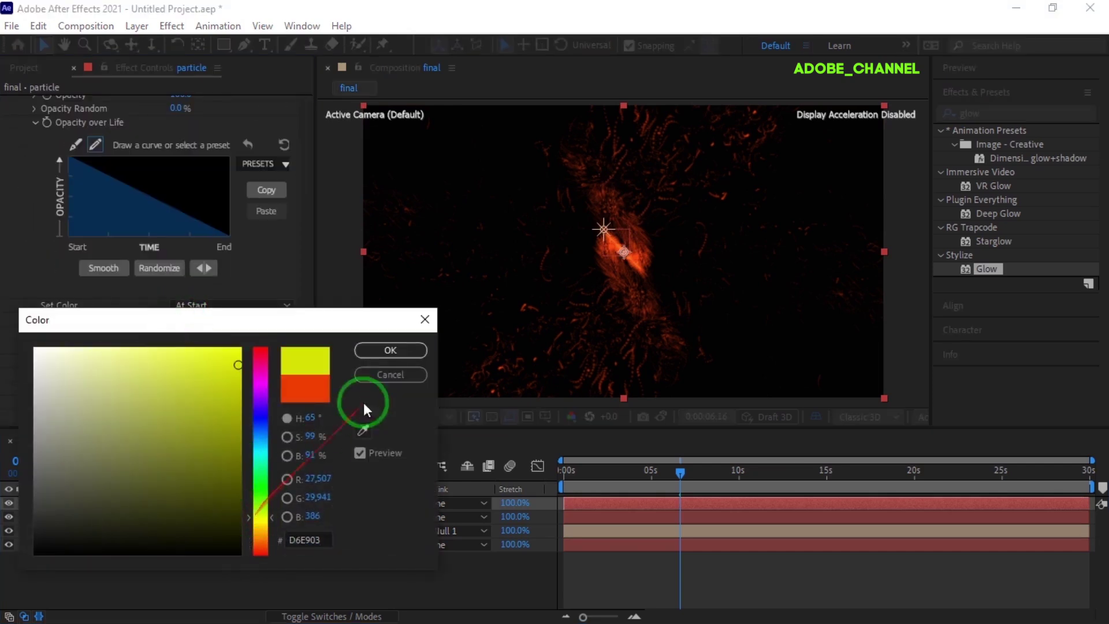
left_click(373, 352)
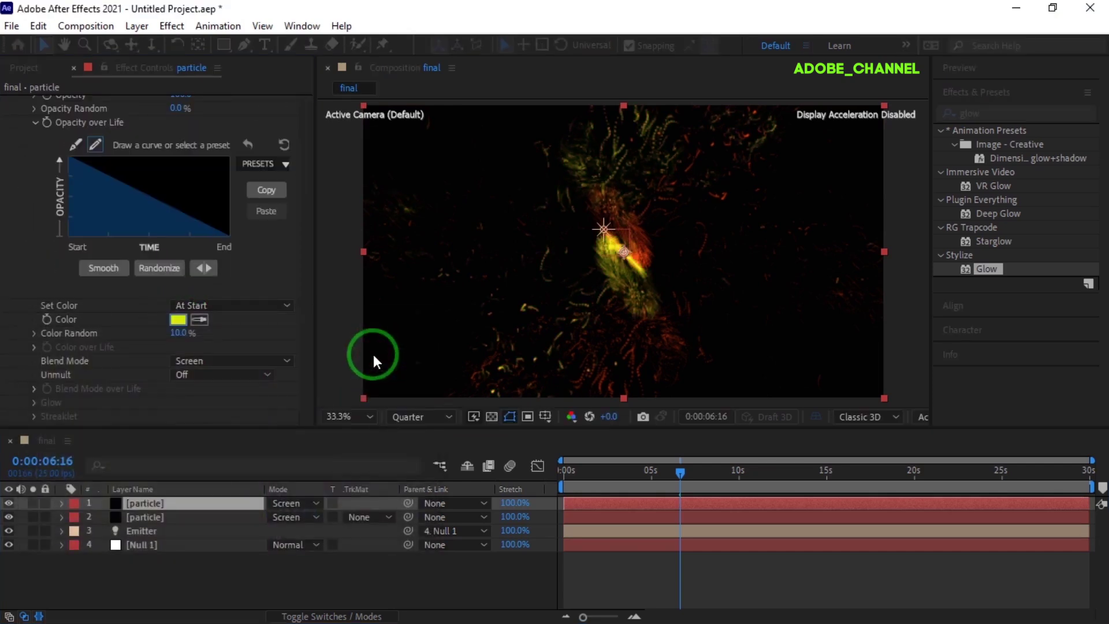
Step: Create a 1920 x 1080 black solid named bg and move it beneath all other layers
right_click(254, 569)
mouse_move(317, 384)
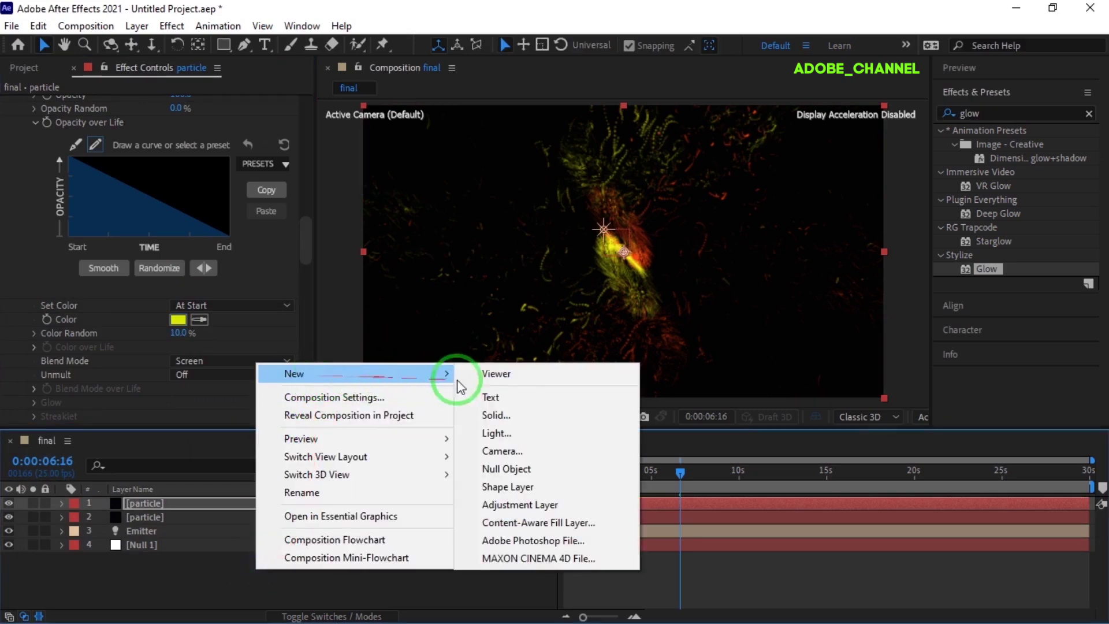
left_click(494, 416)
type("b")
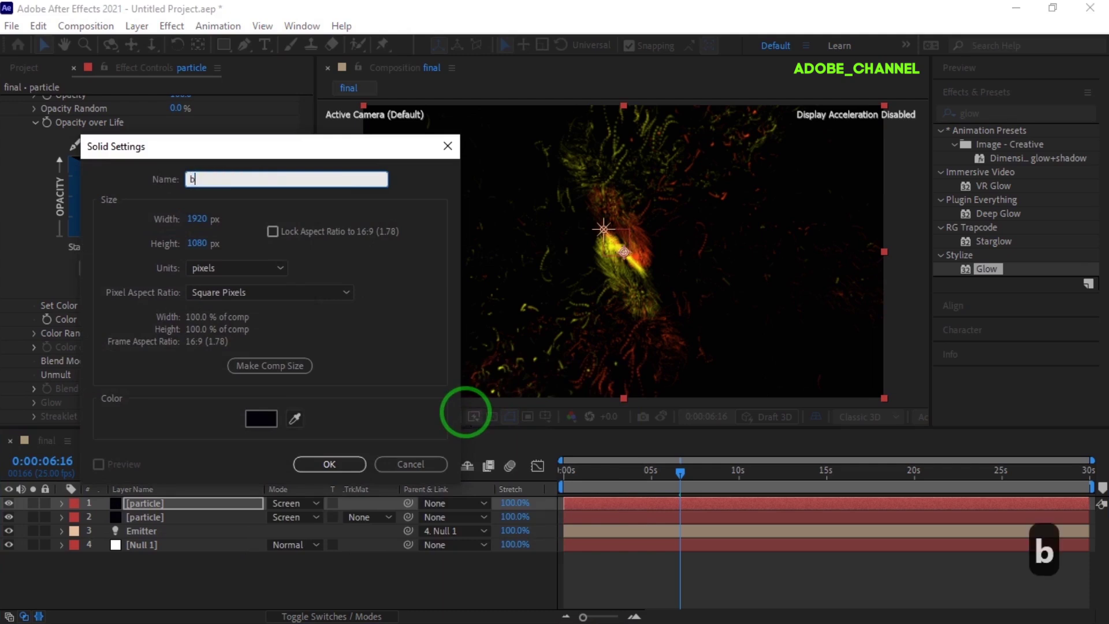
type("g")
left_click(329, 464)
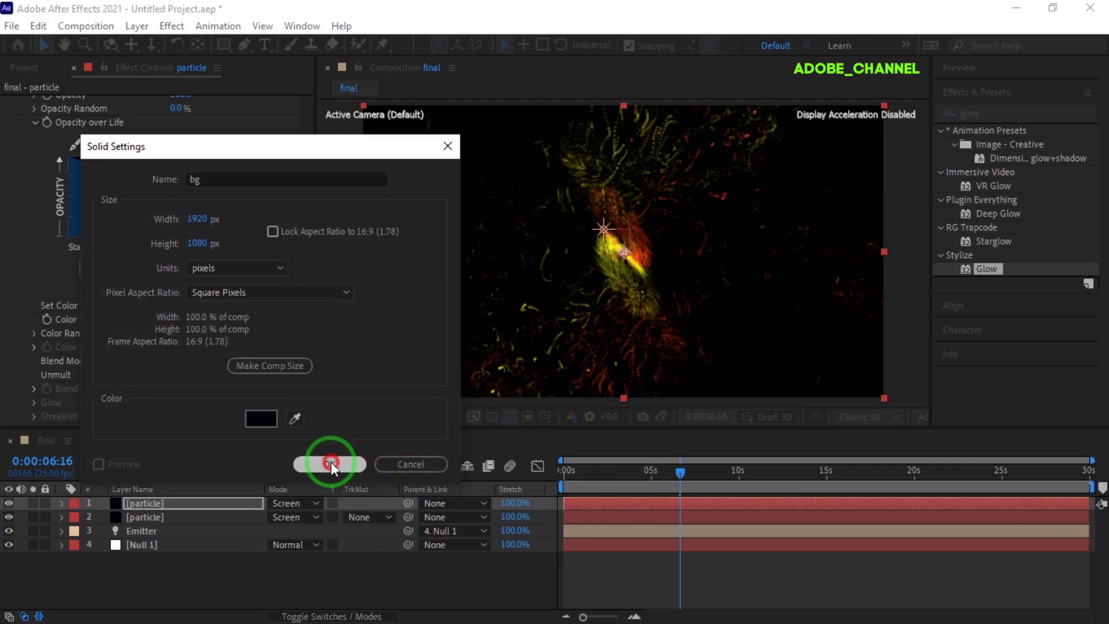
left_click_drag(216, 506, 196, 571)
Step: Add an adjustment layer and place it above all other layers
right_click(210, 577)
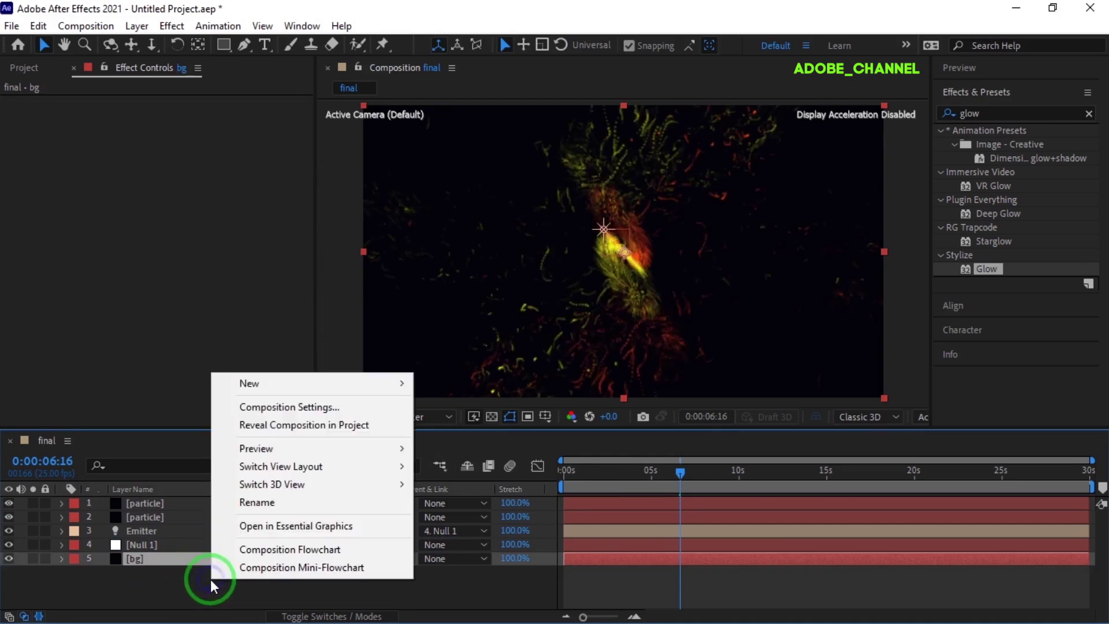
mouse_move(278, 386)
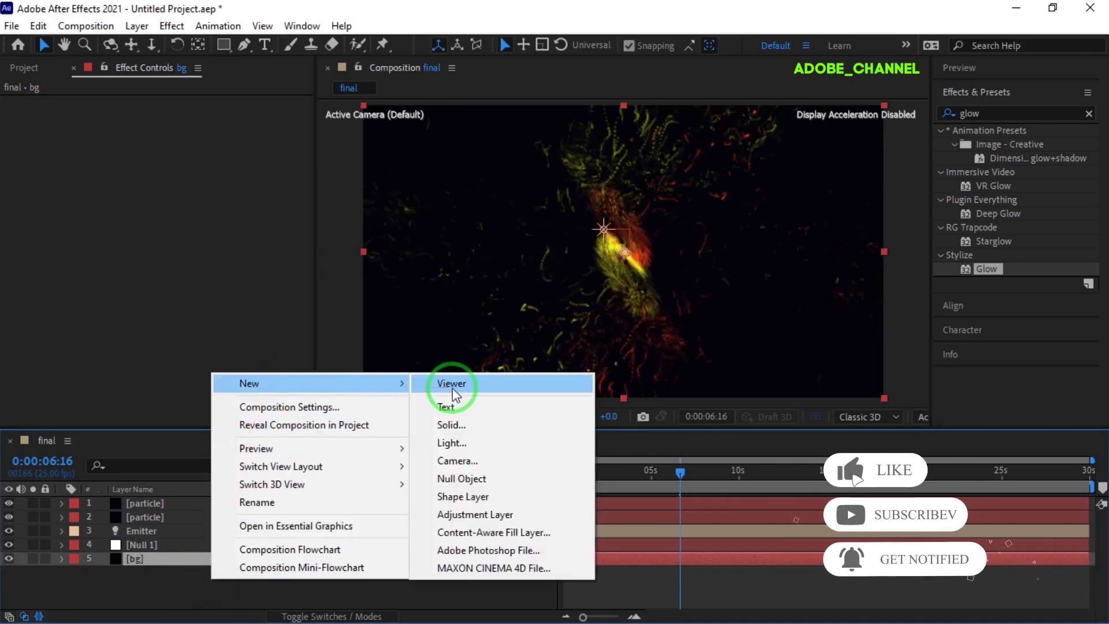
left_click(457, 514)
left_click_drag(215, 558, 220, 501)
Step: Find the Curves color correction effect and apply it to the adjustment layer
left_click(988, 114)
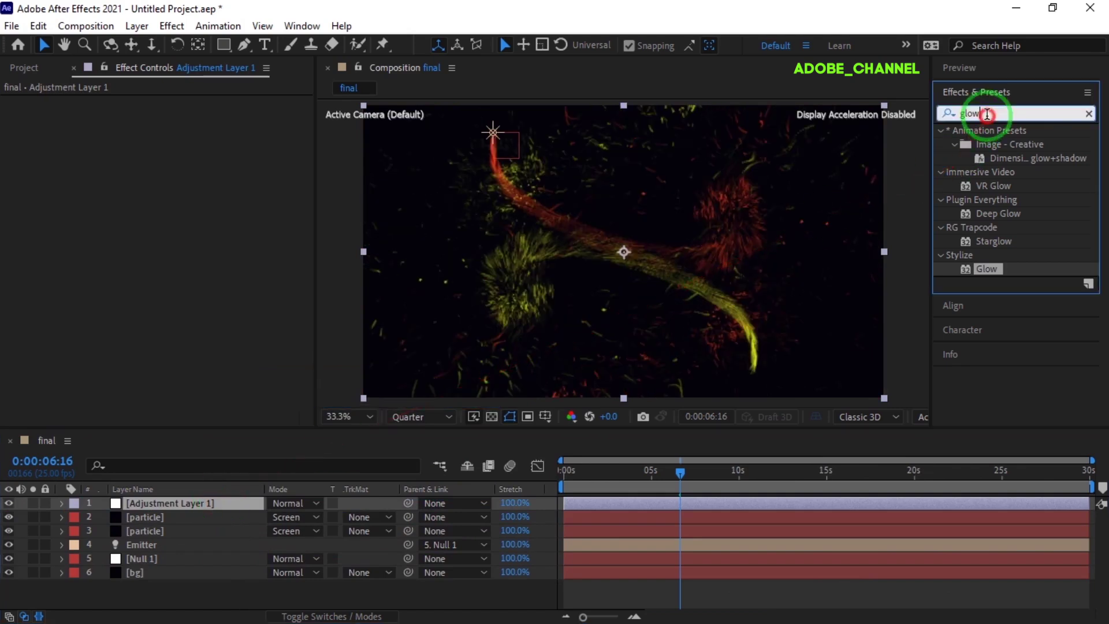
type("cu")
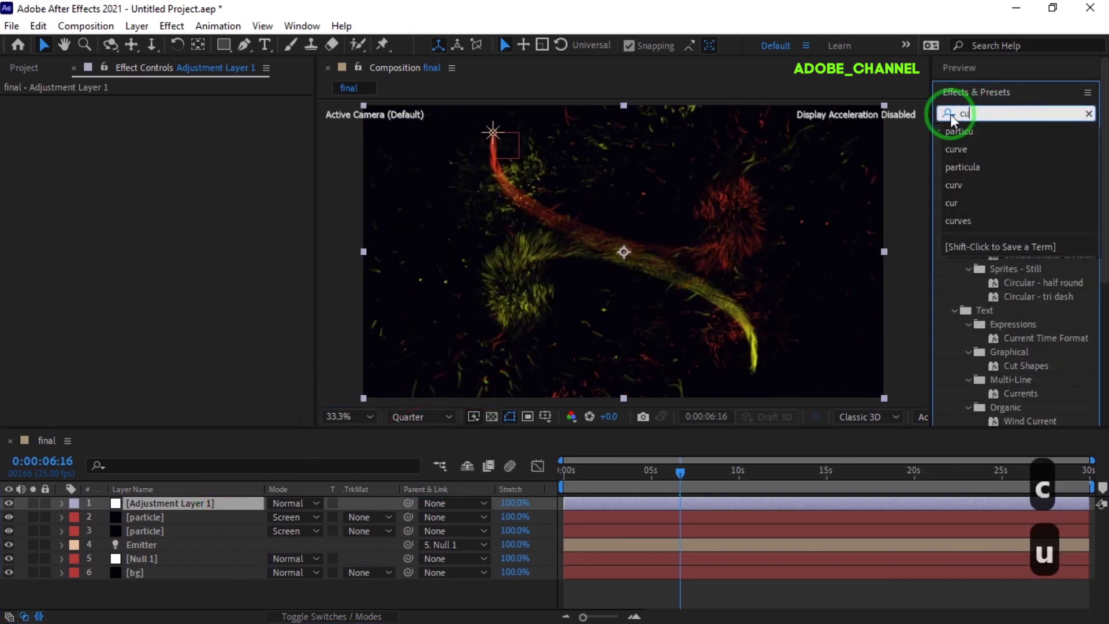
type("rve")
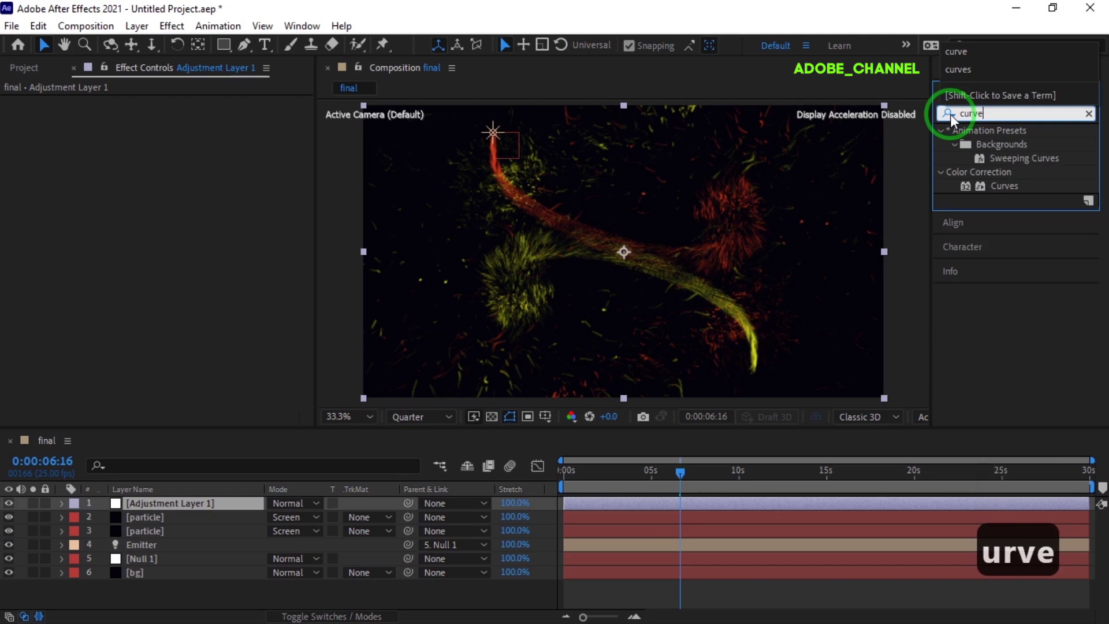
double_click(1000, 186)
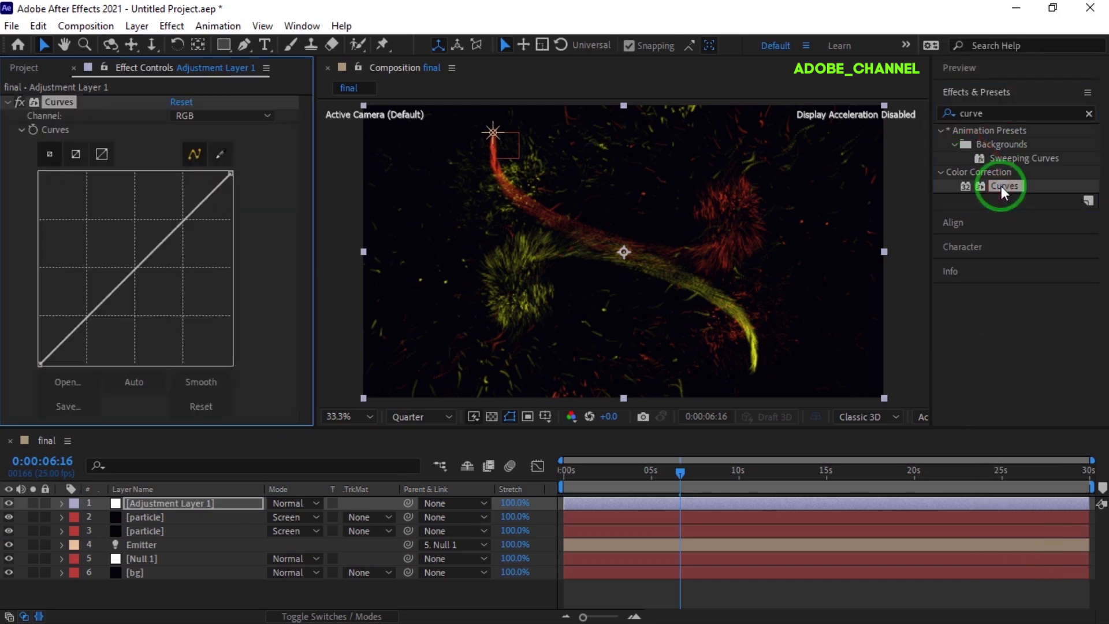
Step: Shape the adjustment layer's RGB curve by raising the highlights and anchoring the shadows close to the diagonal
left_click(188, 224)
left_click_drag(185, 221, 173, 188)
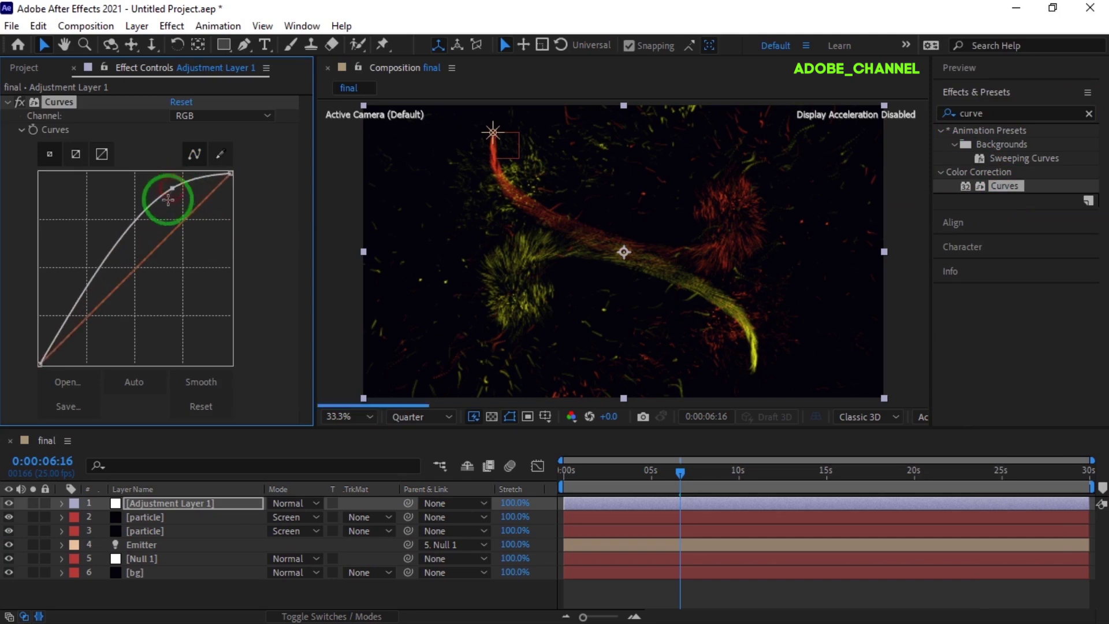
left_click_drag(100, 279, 94, 268)
left_click_drag(75, 304, 82, 315)
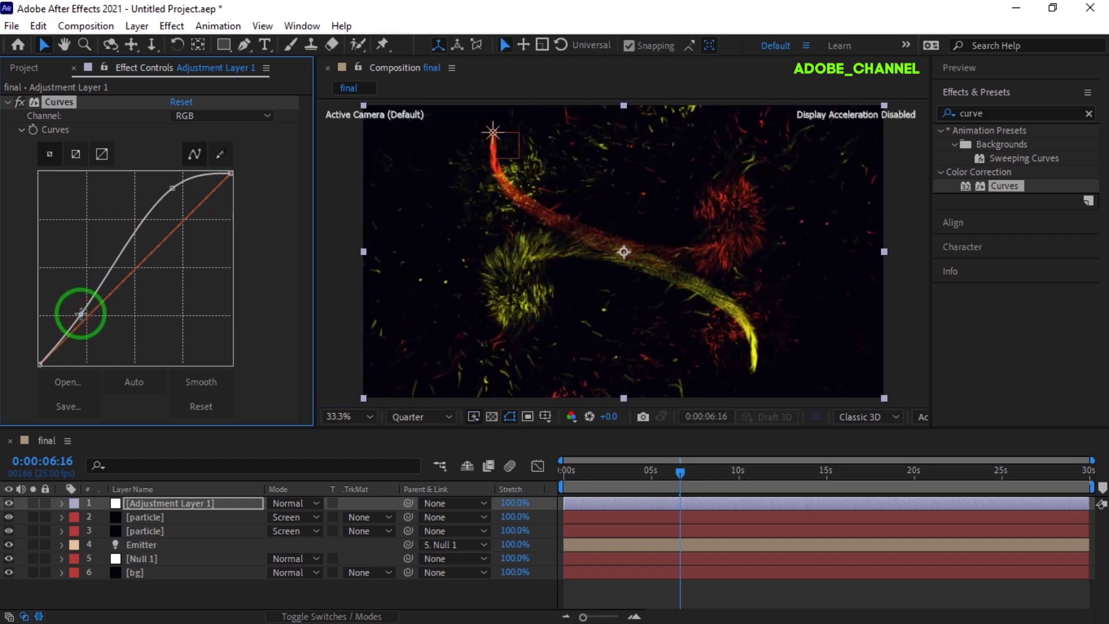
left_click_drag(173, 193, 173, 193)
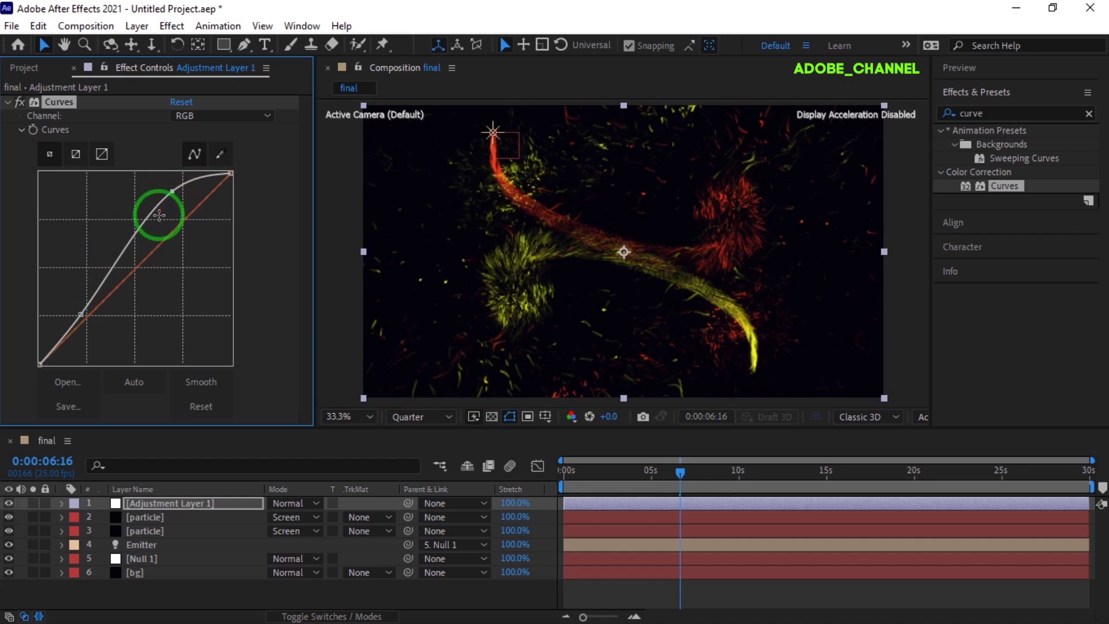
Step: Return to the start of the composition and preview the particle animation
left_click(1004, 69)
left_click_drag(679, 473, 564, 471)
left_click(1014, 91)
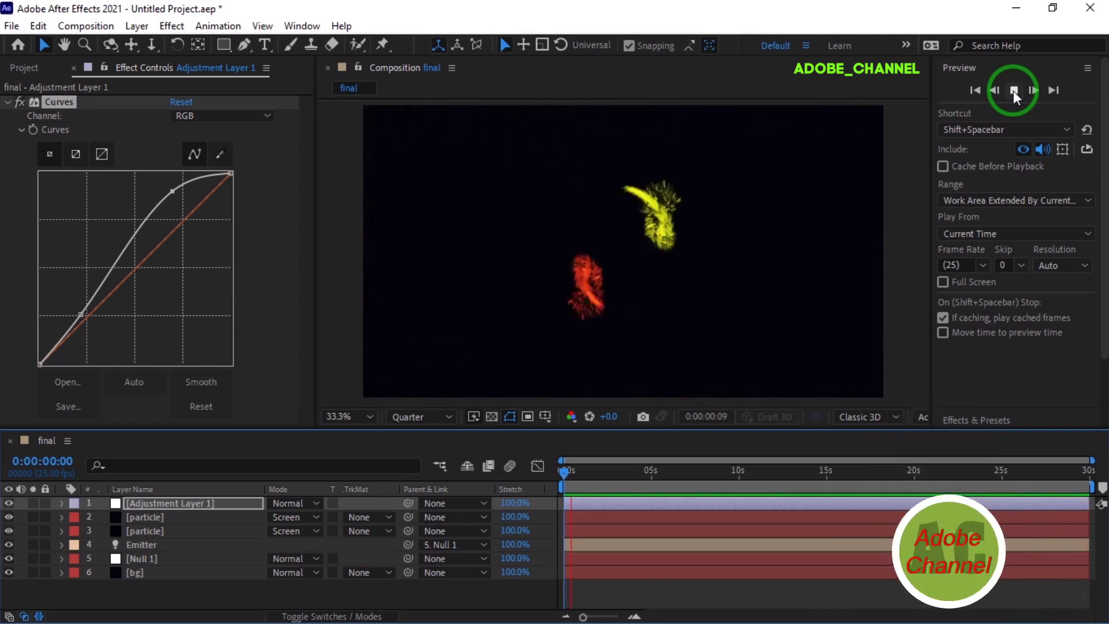
left_click(1014, 91)
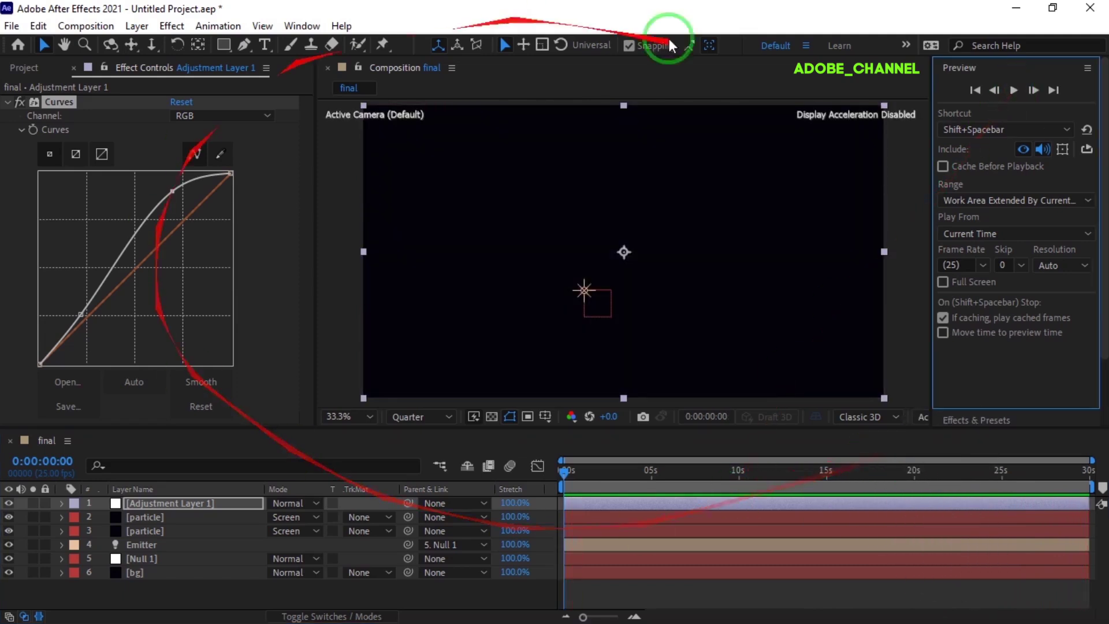